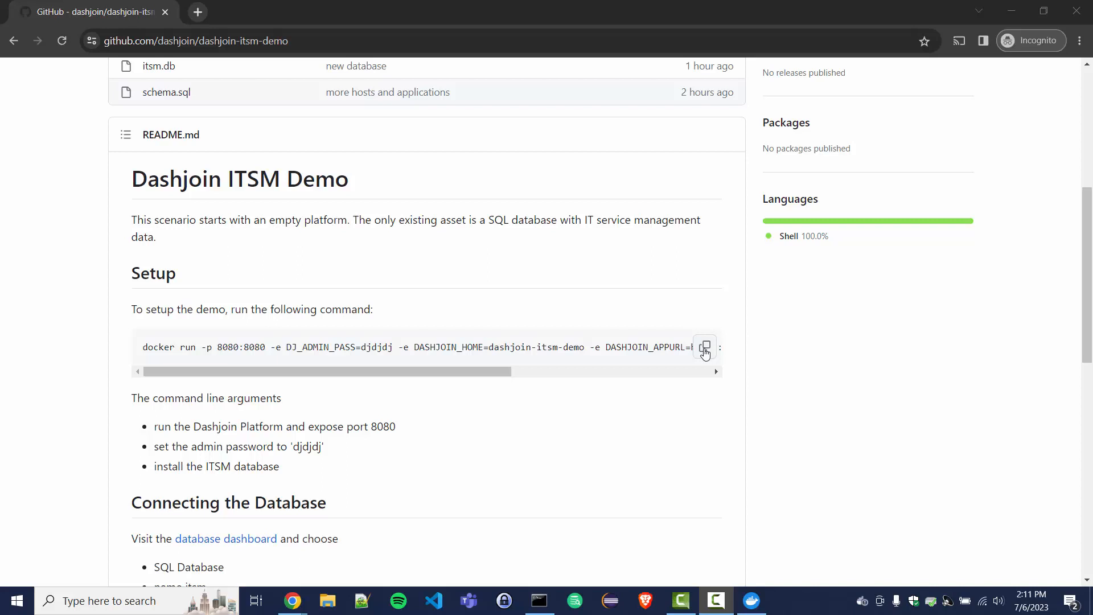
# Step: Copy the README's docker run command, run it in Command Prompt, and return to the README
pyautogui.click(705, 350)
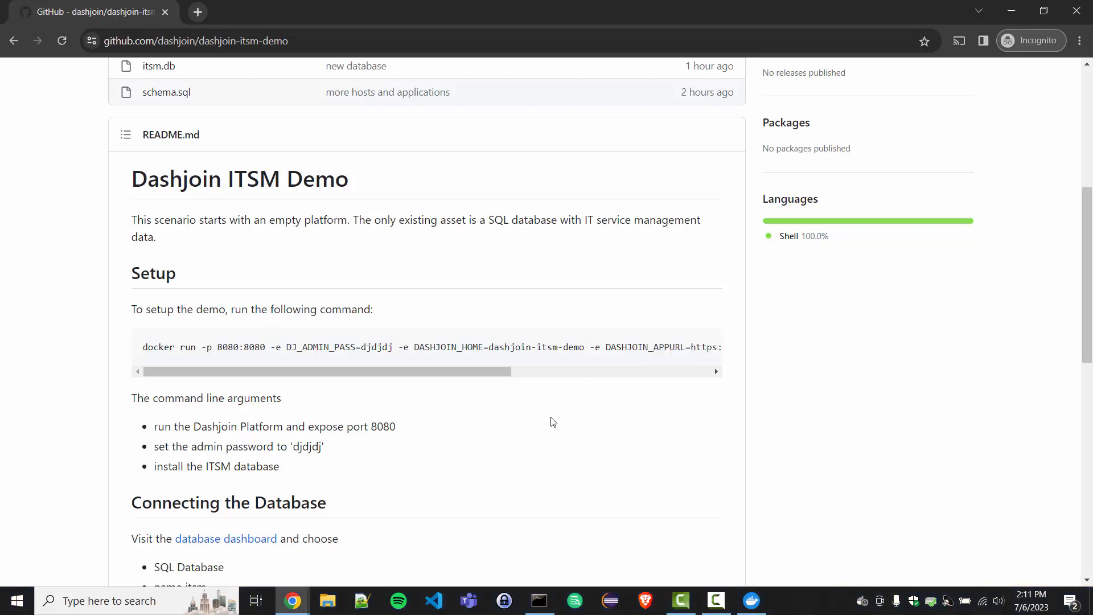
pyautogui.click(539, 601)
pyautogui.rightClick(420, 322)
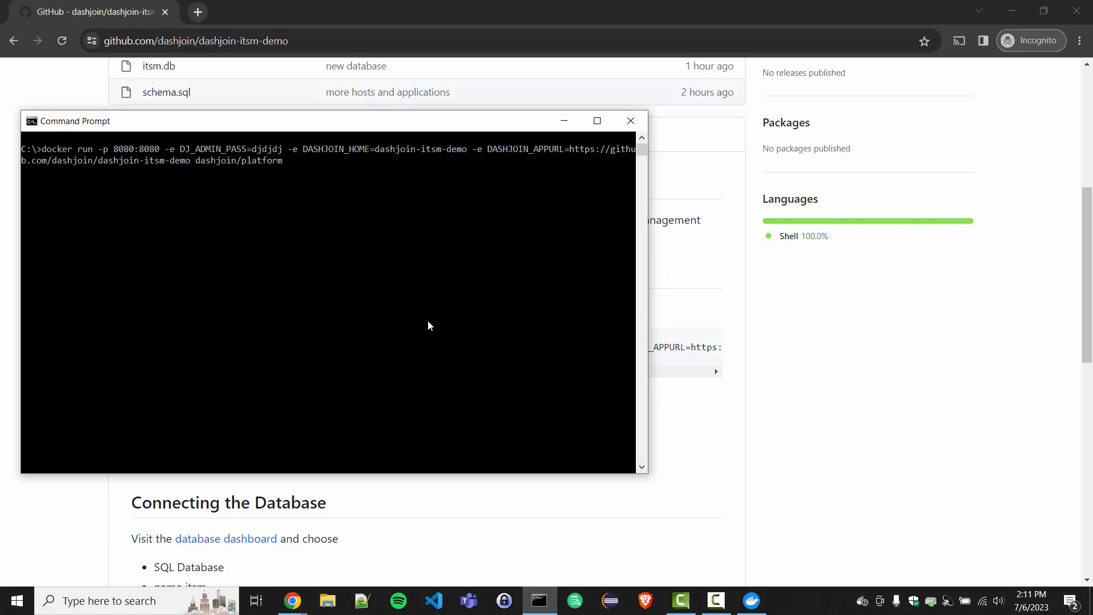
pyautogui.press('Return')
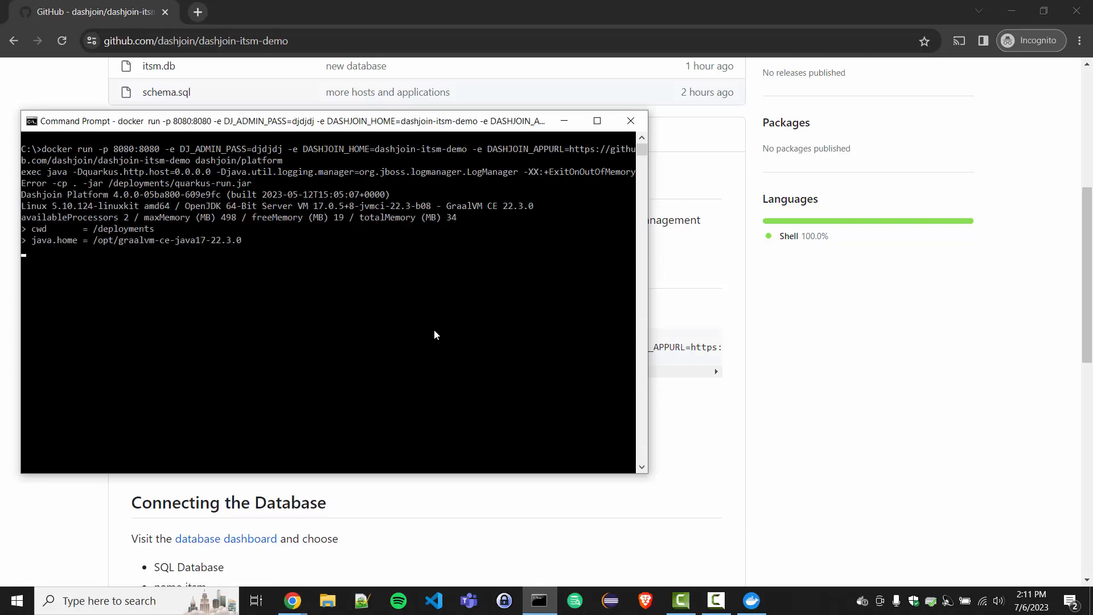
pyautogui.click(679, 369)
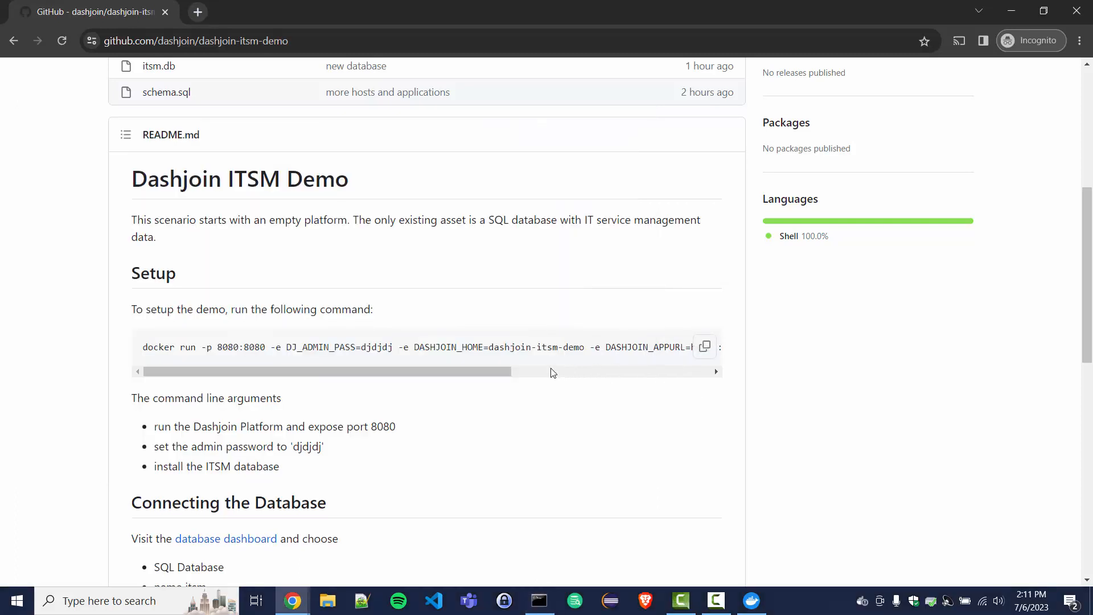
pyautogui.moveTo(476, 368); pyautogui.dragTo(647, 378)
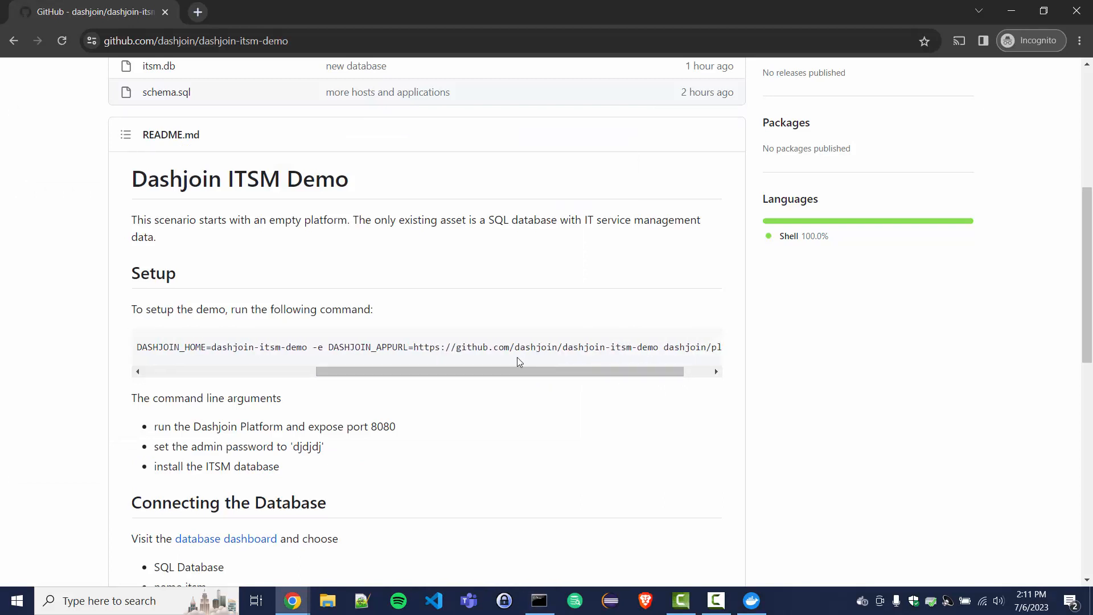
pyautogui.moveTo(420, 347); pyautogui.dragTo(656, 348)
pyautogui.click(562, 363)
# Step: Load localhost:8080 in a new tab and accept the cookie notice
pyautogui.click(197, 12)
pyautogui.write('localhost:8080/#/page/Home')
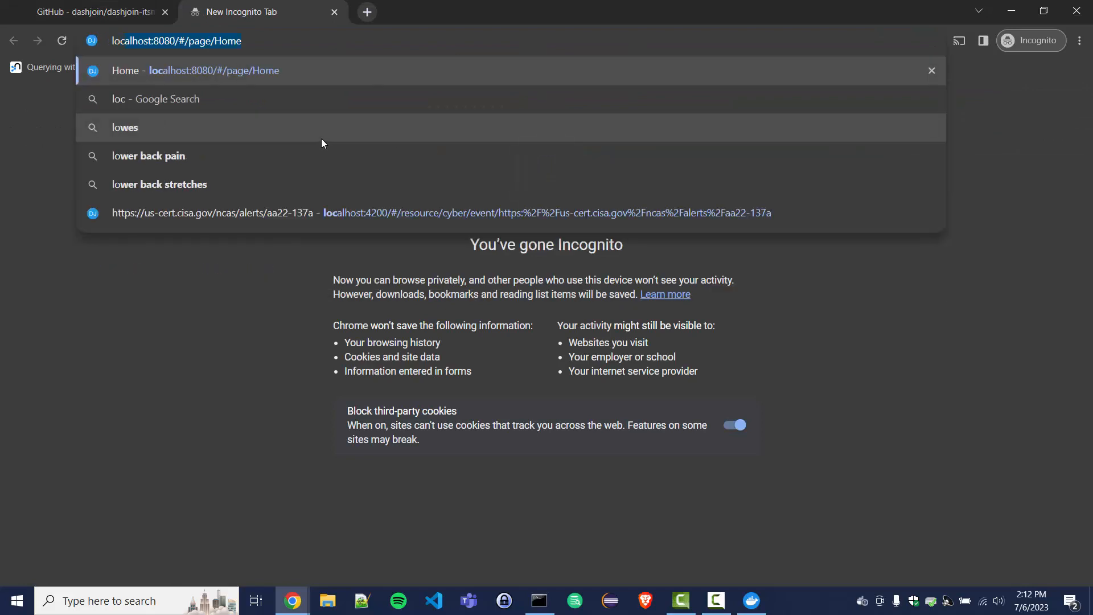
pyautogui.press('Return')
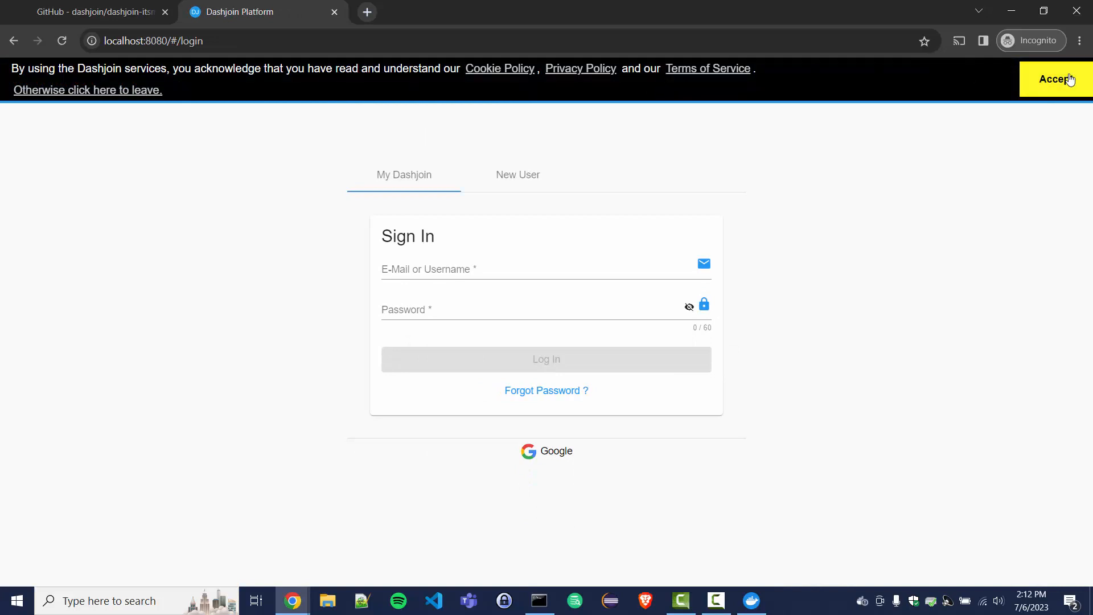
pyautogui.click(1055, 79)
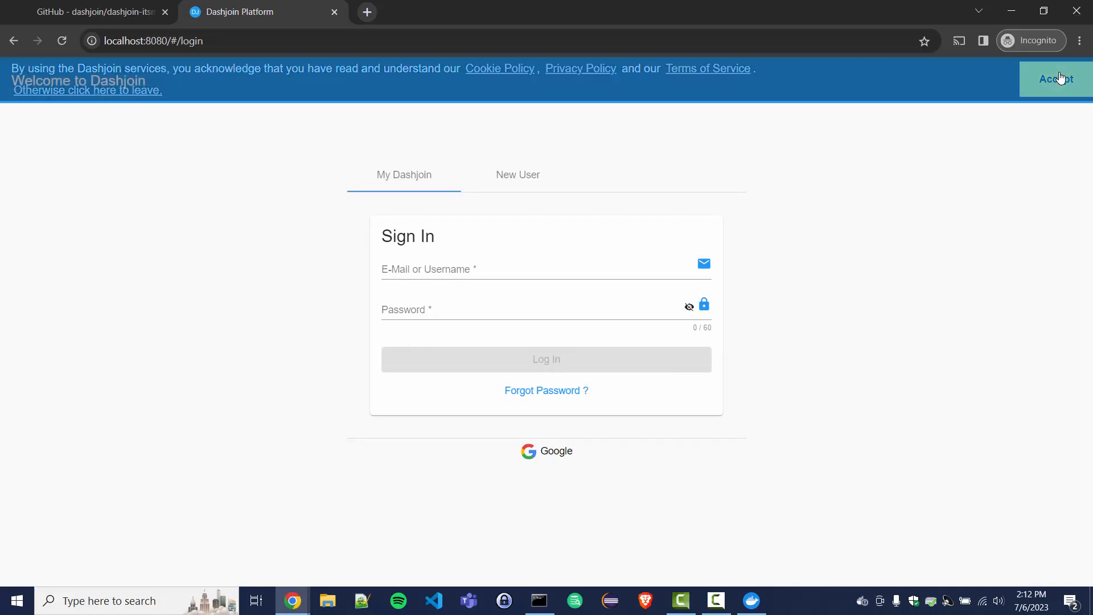
# Step: Sign in with username admin and the account password
pyautogui.click(596, 264)
pyautogui.write('admin')
pyautogui.press('Tab')
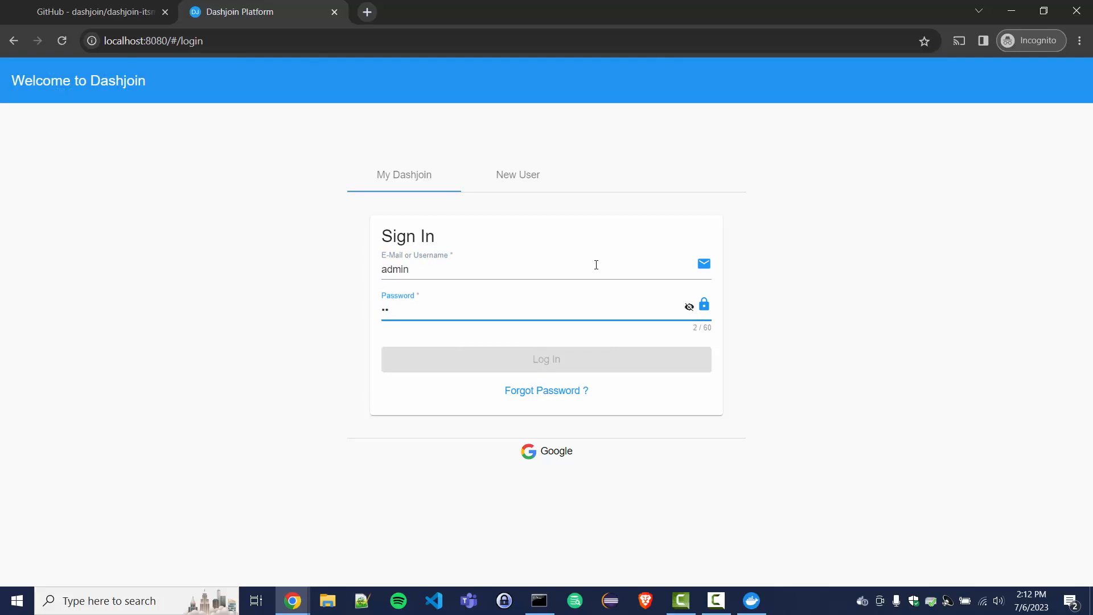
pyautogui.write('••••••')
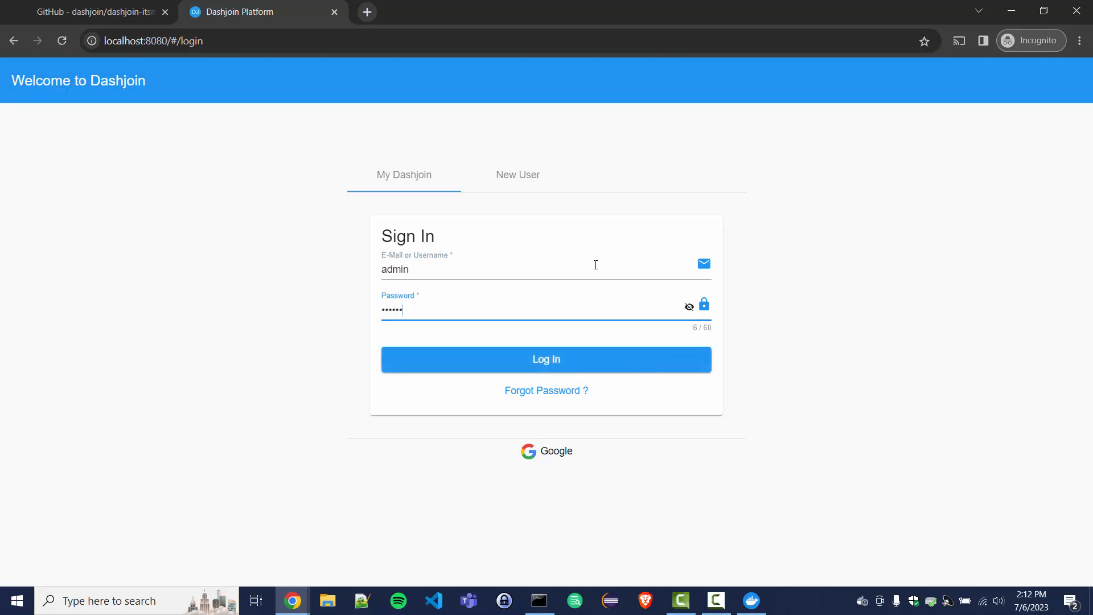
pyautogui.press('Return')
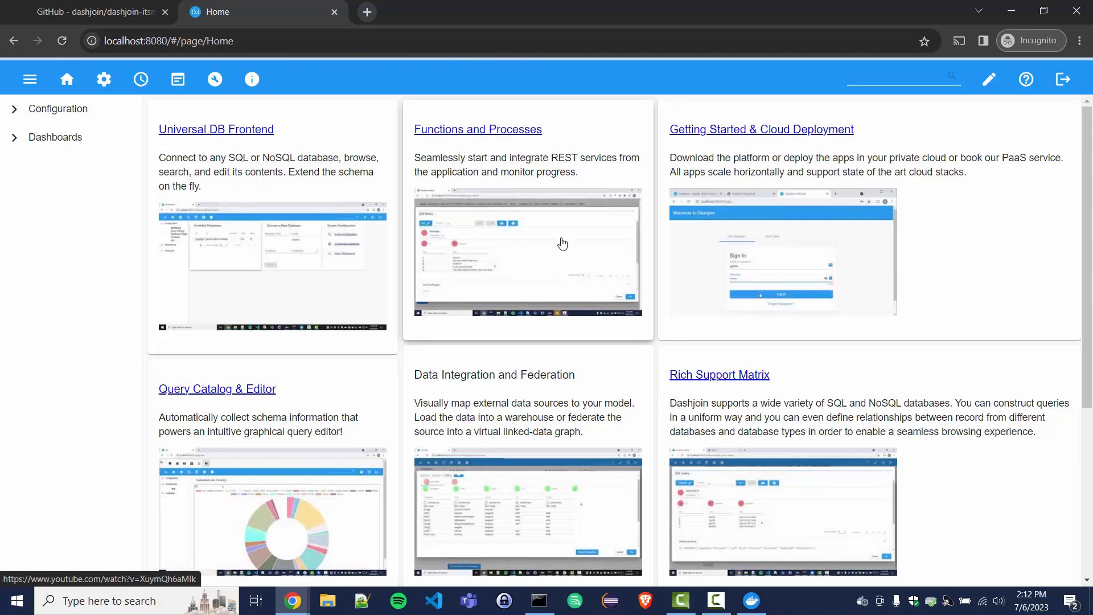
# Step: Connect a SQLDatabase named itsm with the SQLite url jdbc:sqlite:itsm.db
pyautogui.click(105, 83)
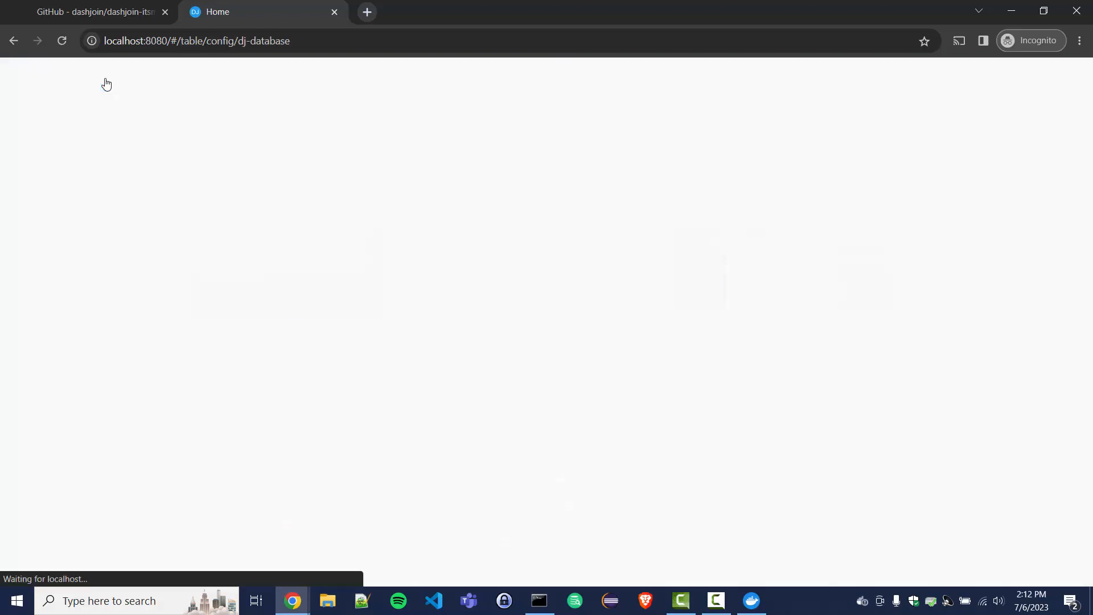
pyautogui.click(232, 305)
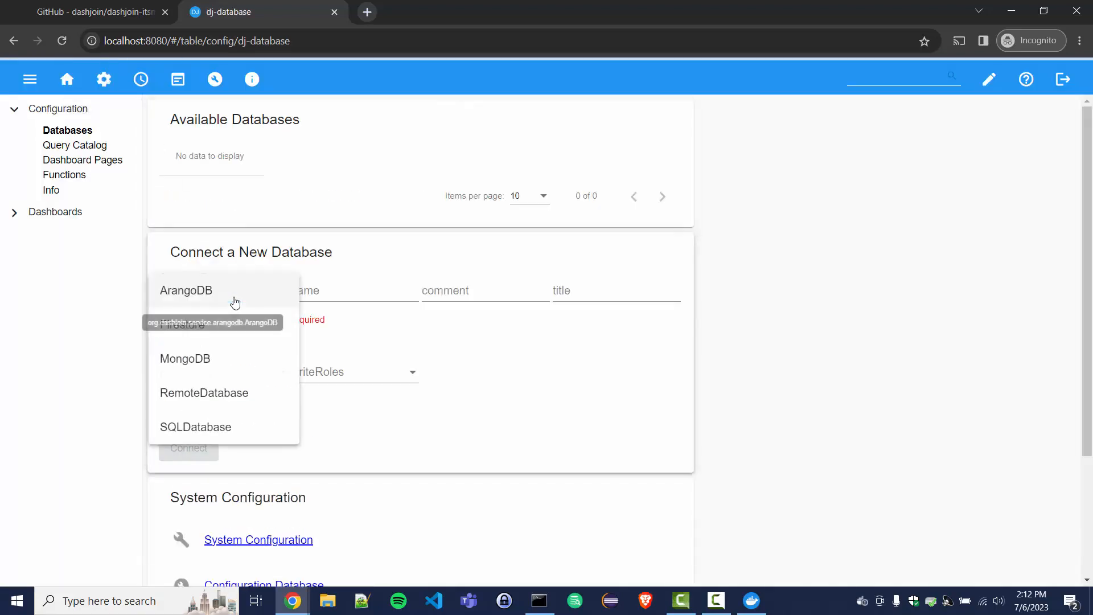
pyautogui.click(171, 433)
pyautogui.click(311, 293)
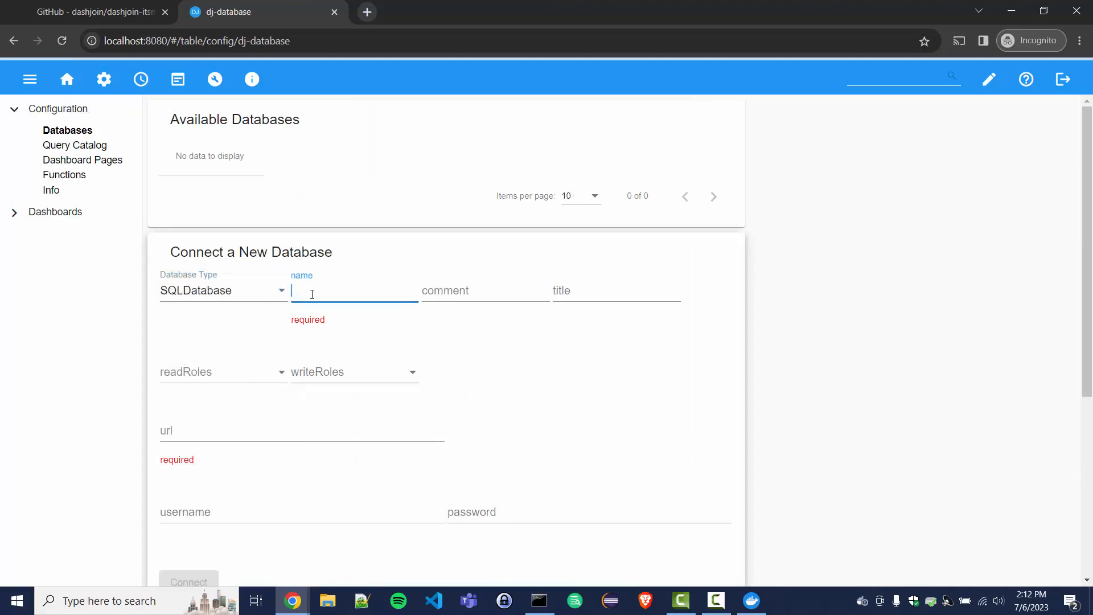
pyautogui.write('itsm')
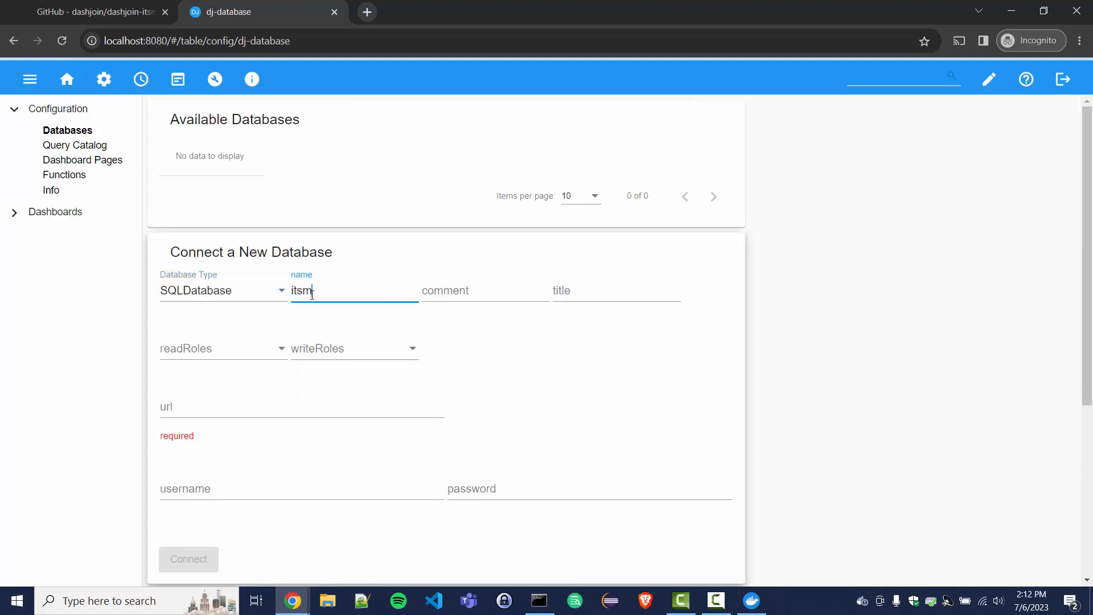
pyautogui.click(206, 406)
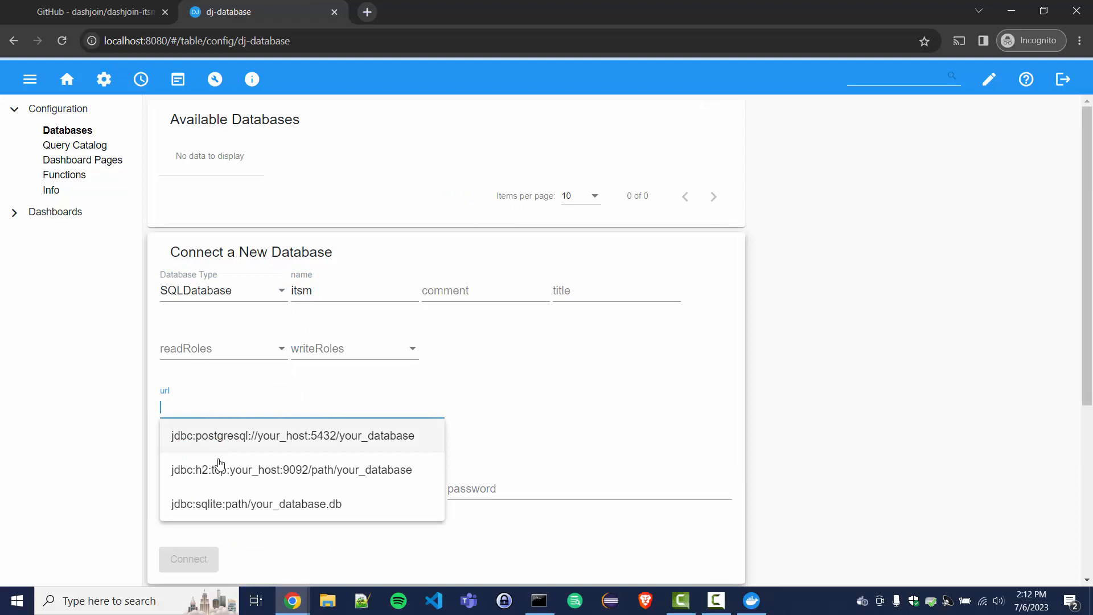
pyautogui.click(231, 503)
pyautogui.moveTo(215, 407); pyautogui.dragTo(314, 403)
pyautogui.write('itsm')
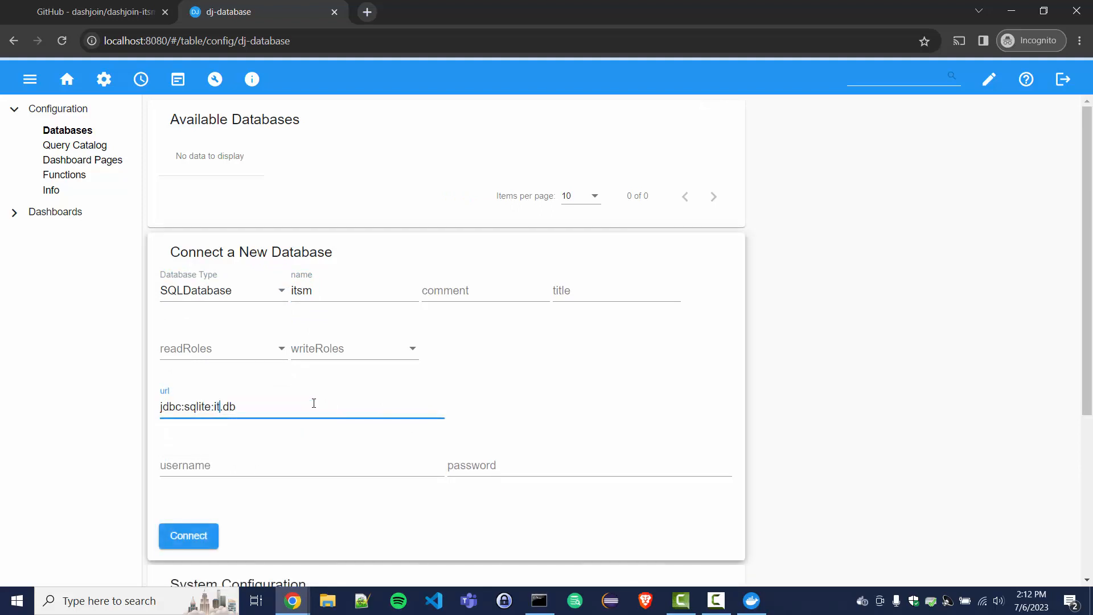
pyautogui.click(184, 533)
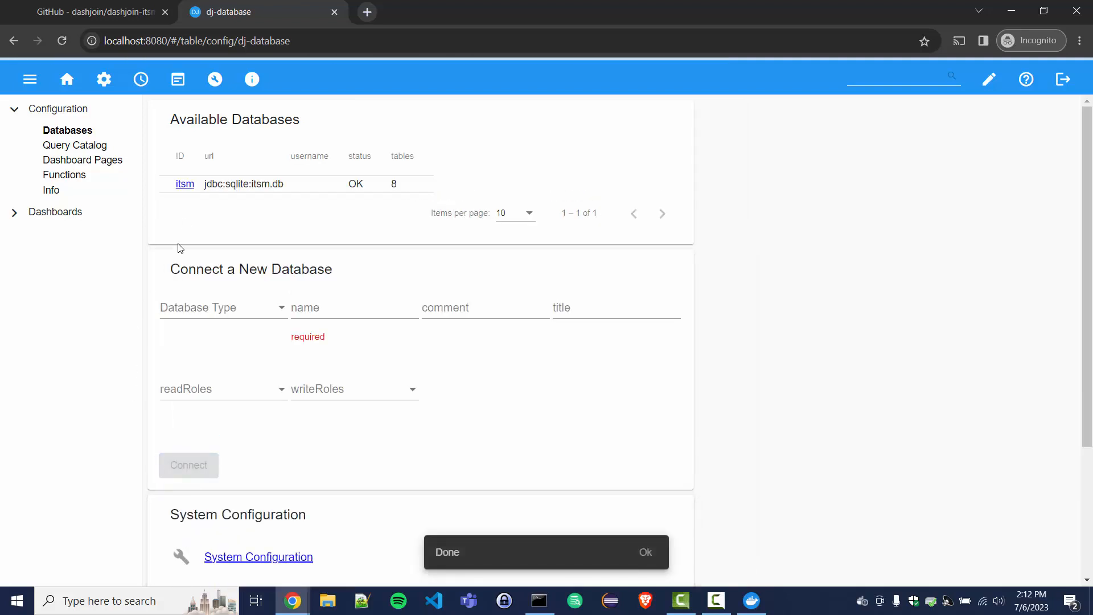
# Step: Open the itsm database and view its Software table of 100000 rows
pyautogui.click(183, 184)
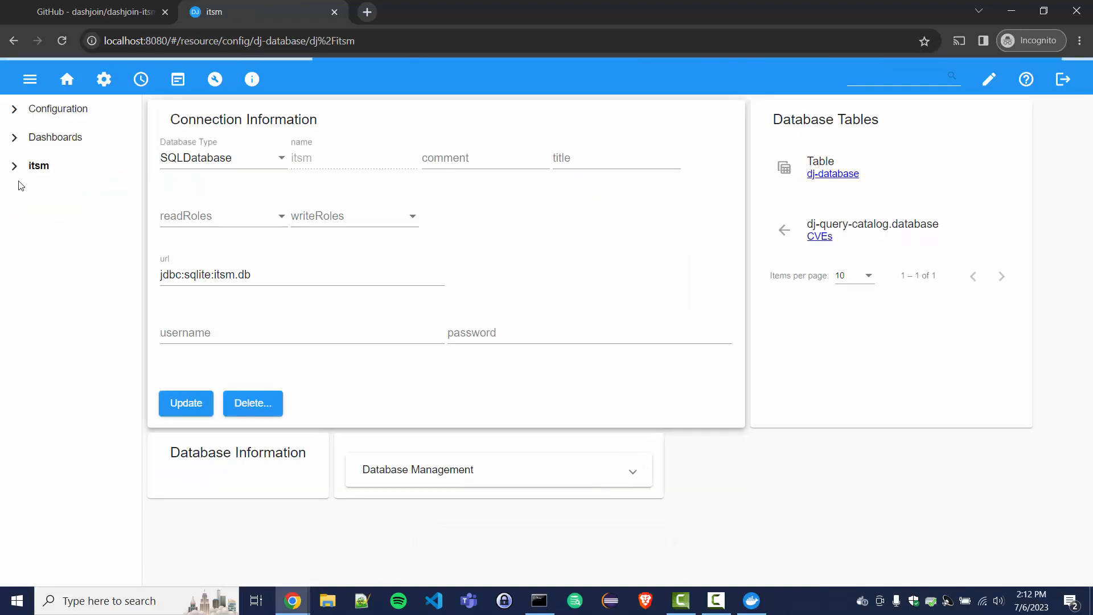
pyautogui.click(13, 166)
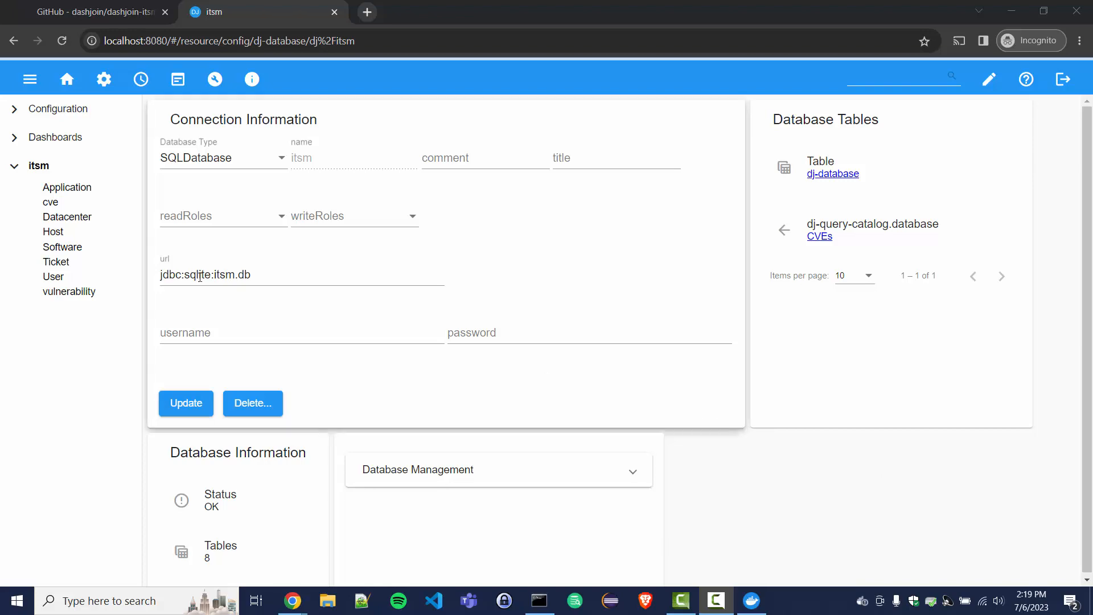
pyautogui.click(52, 249)
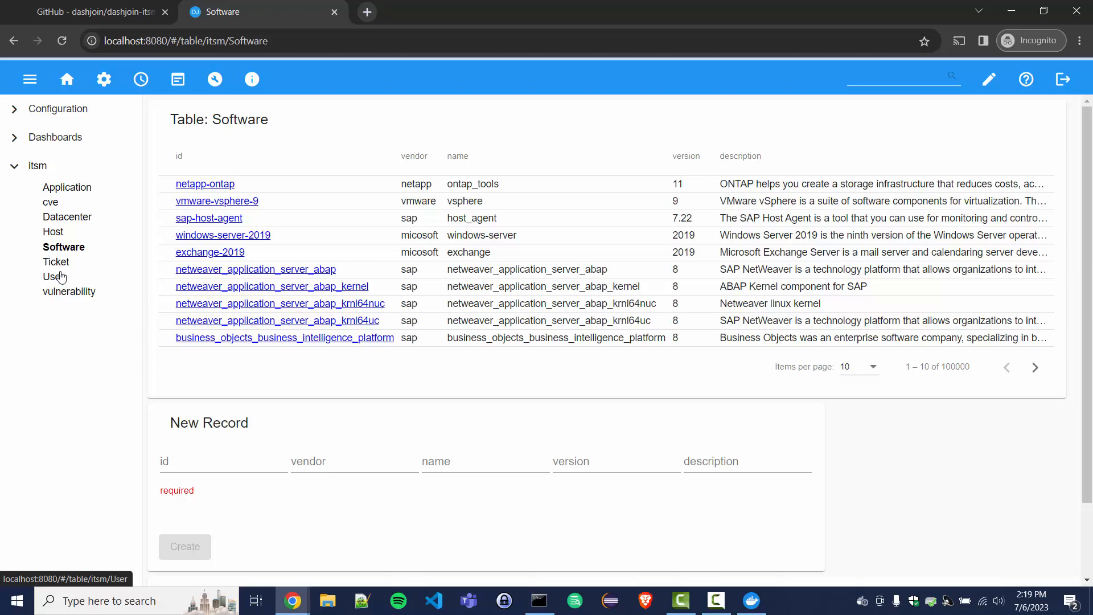
# Step: Create Ticket 'test ticket' dated July 6, assigned to an existing user, application linux02
pyautogui.click(61, 267)
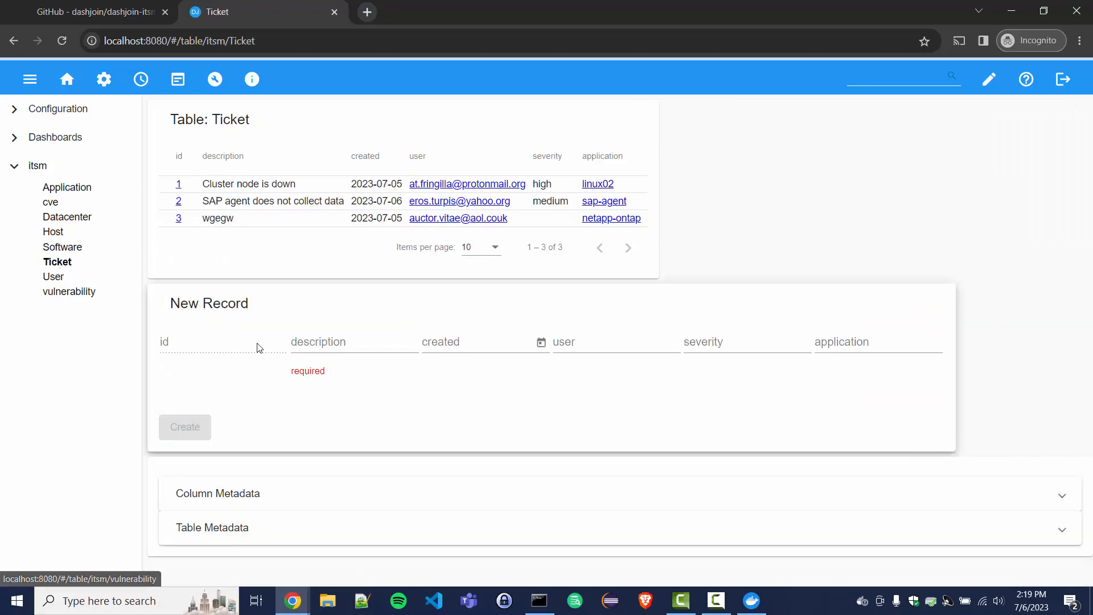
pyautogui.click(325, 344)
pyautogui.write('test')
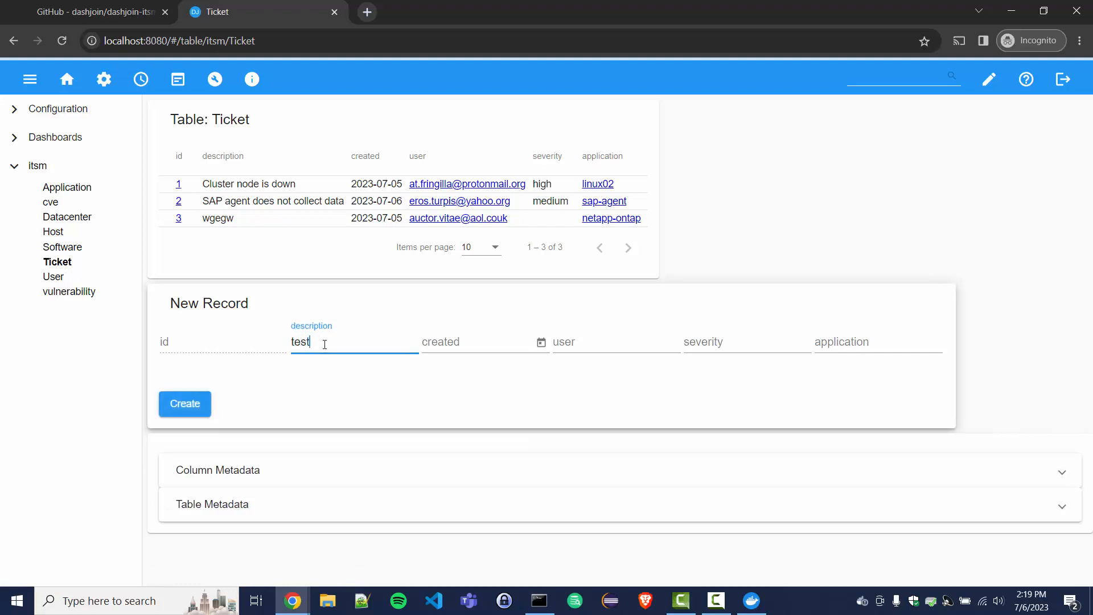
pyautogui.write(' ticket')
pyautogui.click(541, 342)
pyautogui.click(556, 188)
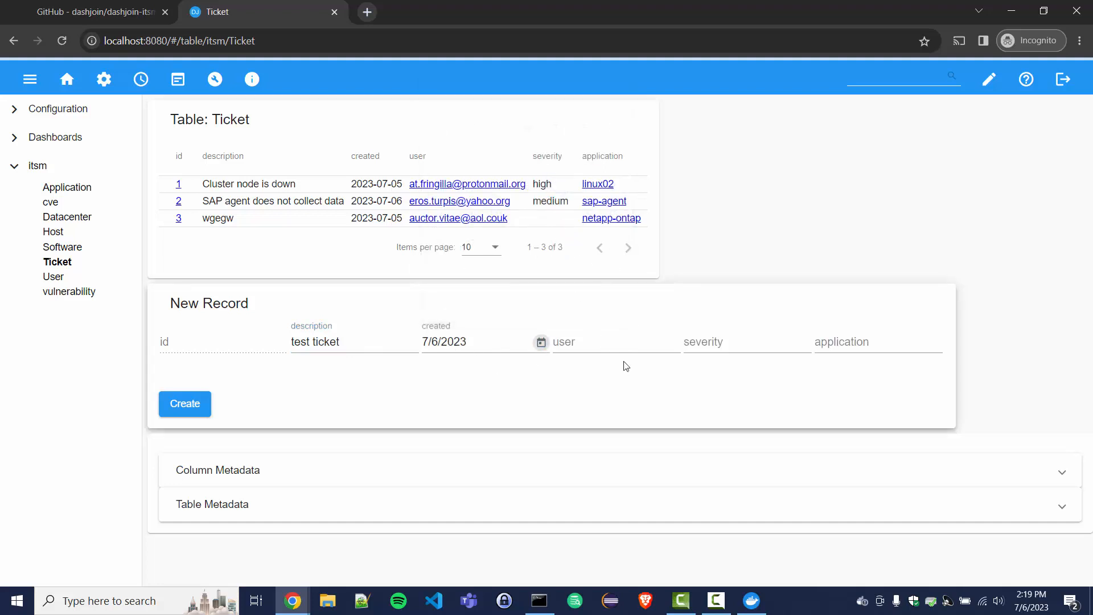
pyautogui.click(630, 348)
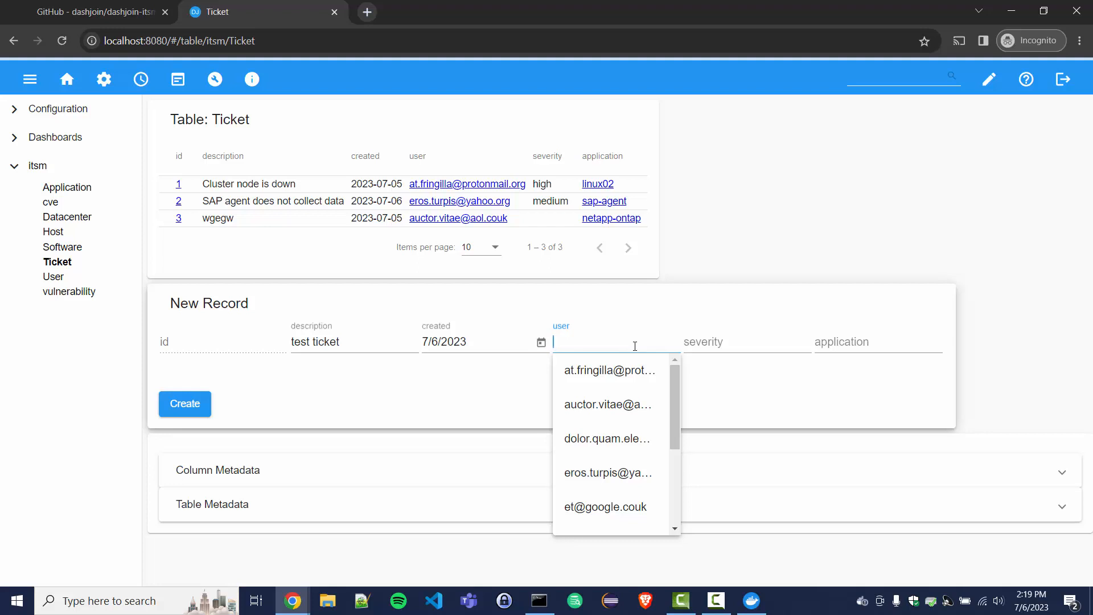
pyautogui.click(607, 404)
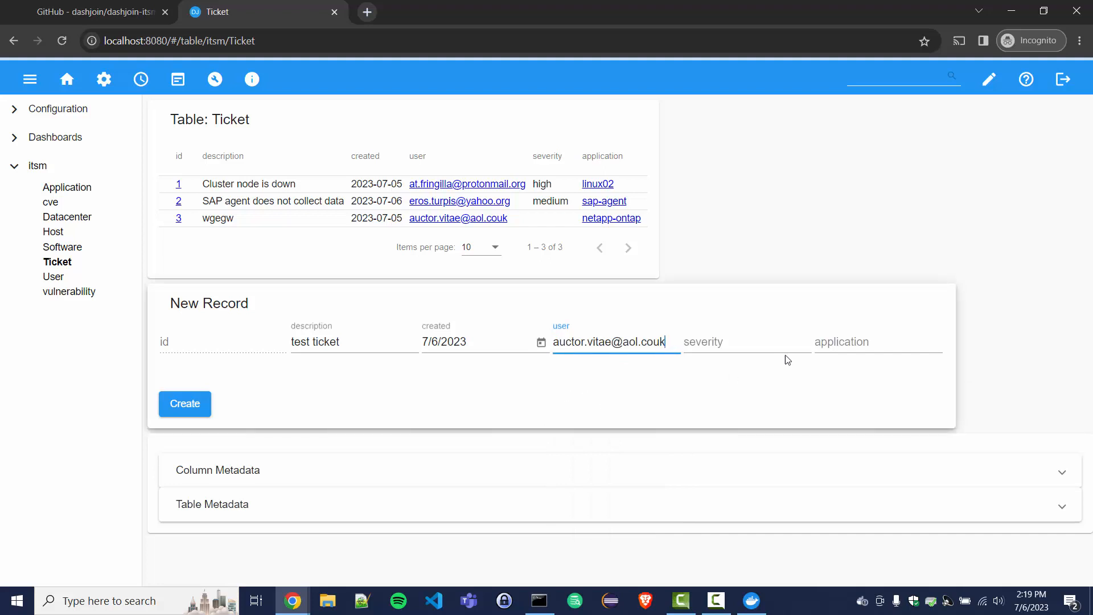
pyautogui.click(835, 342)
pyautogui.click(833, 403)
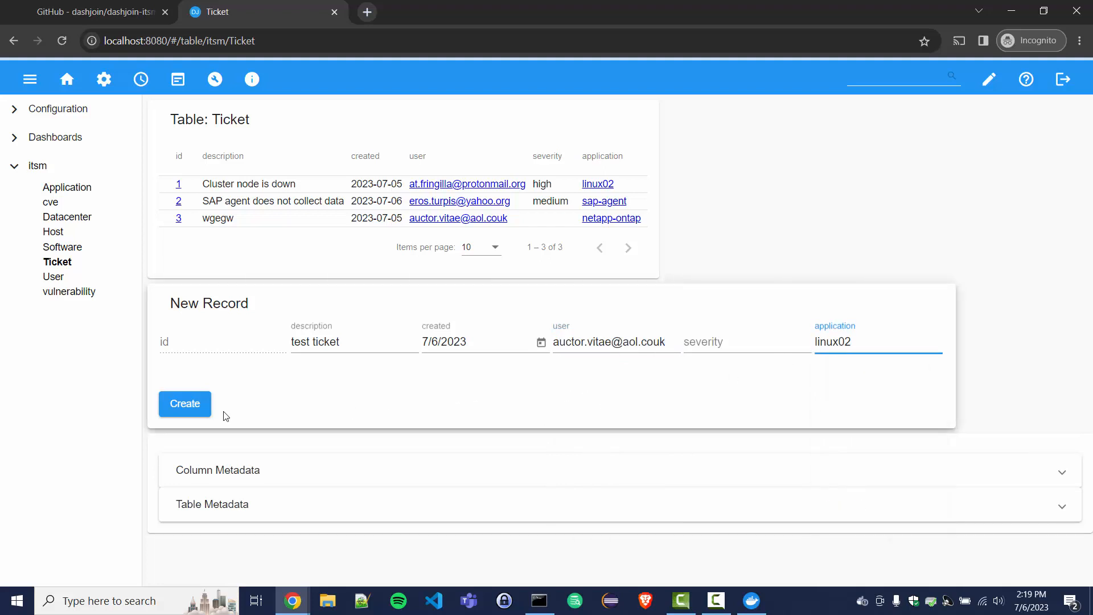
pyautogui.click(194, 406)
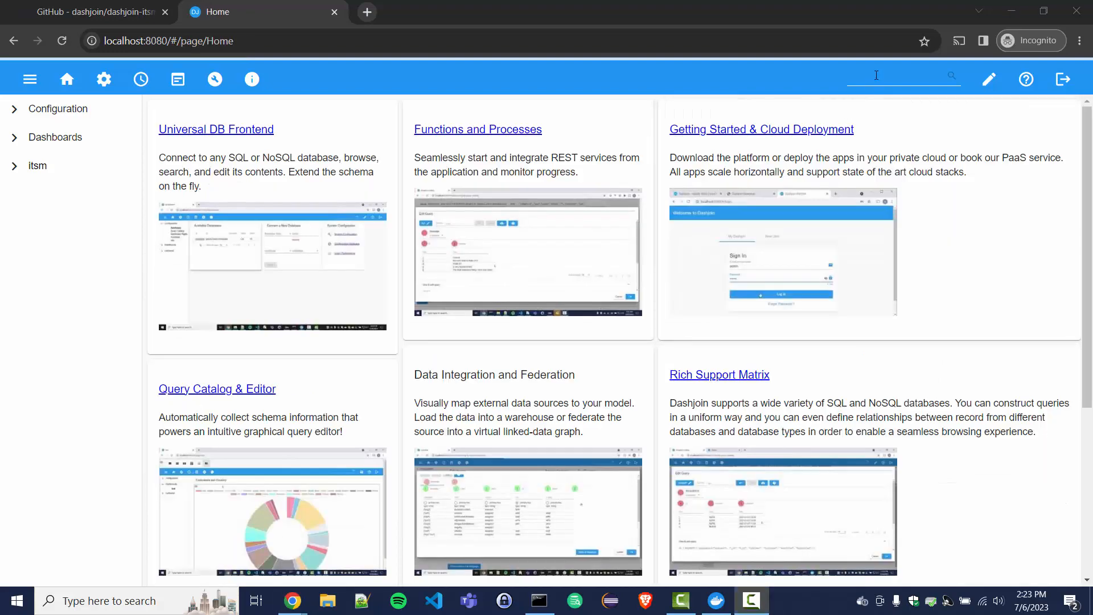
pyautogui.click(859, 80)
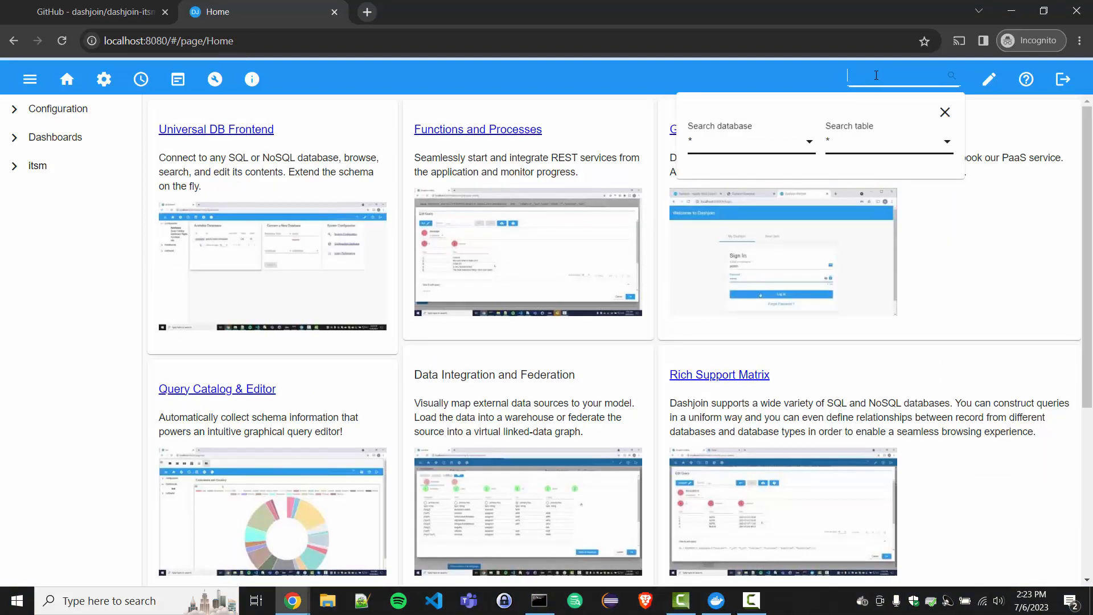
# Step: Search all databases for 'london', then go back to the Home page
pyautogui.write('london')
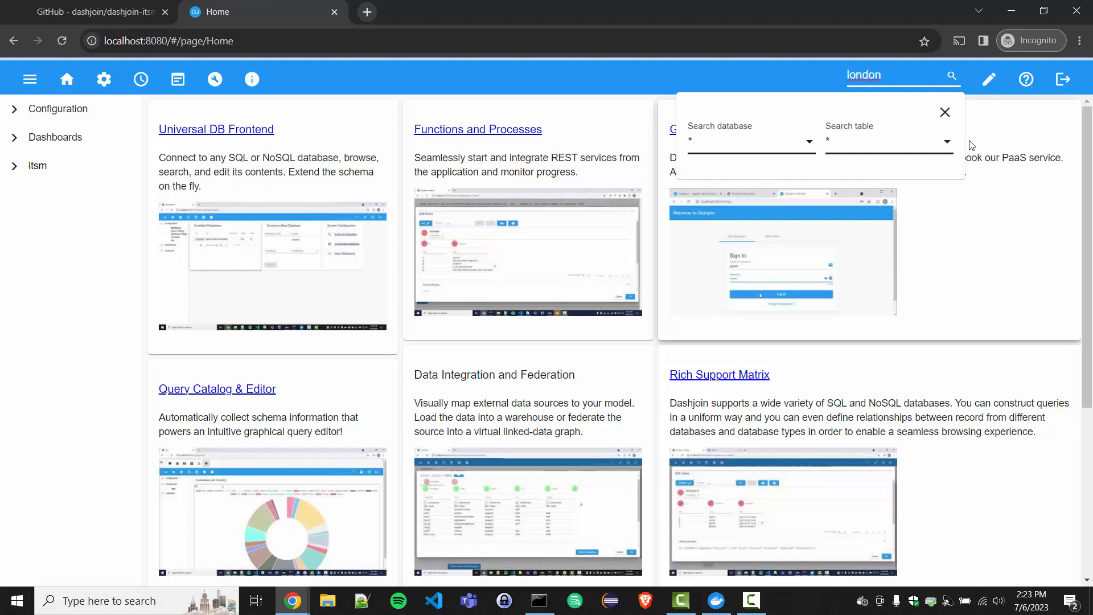
pyautogui.press('Return')
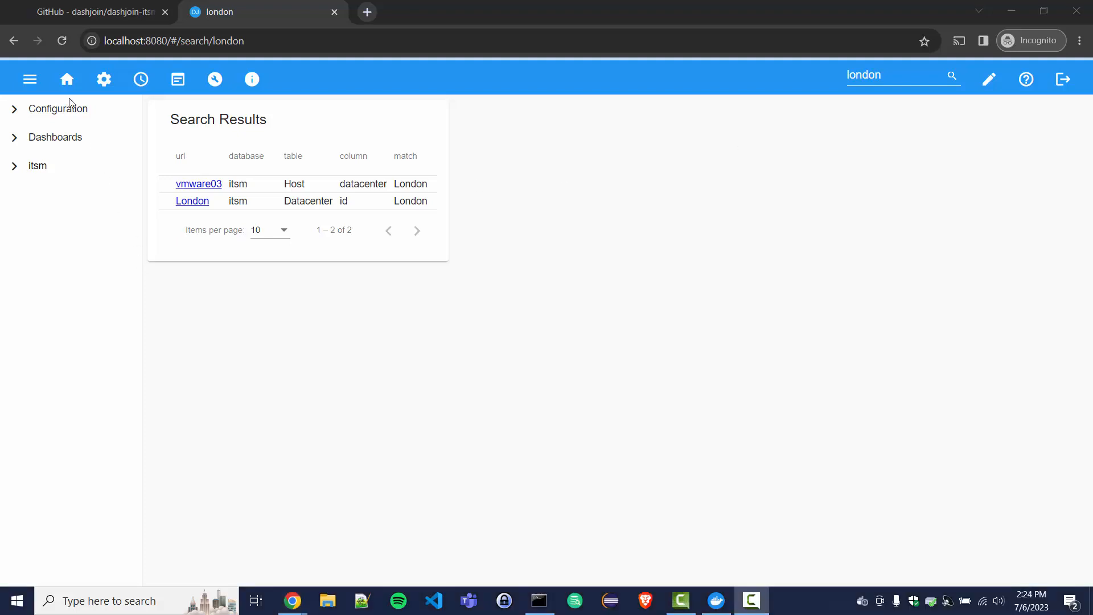
pyautogui.click(67, 83)
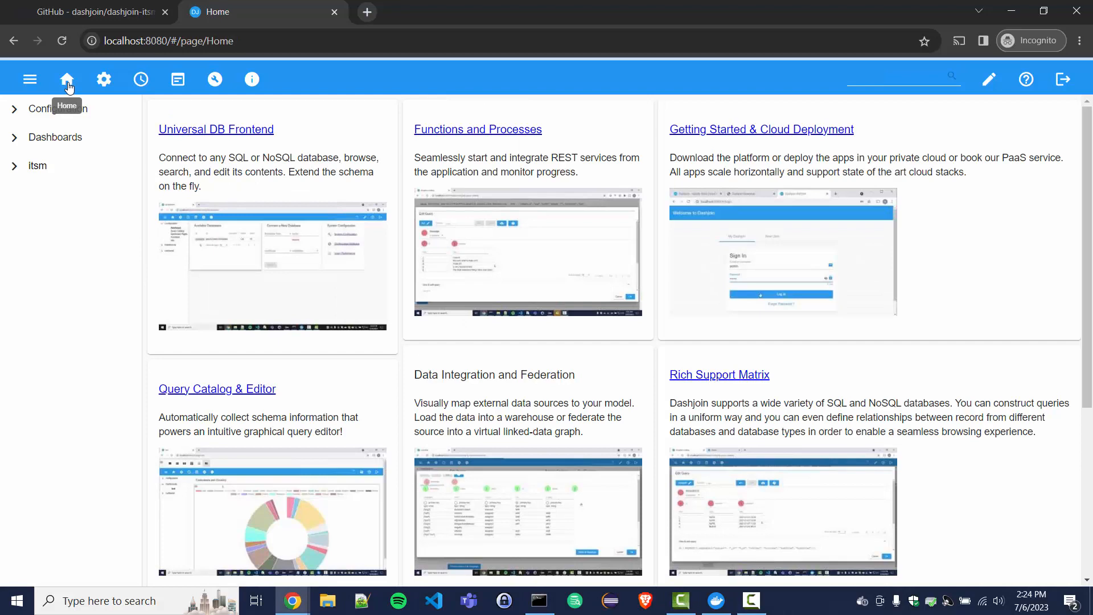
# Step: Switch the Home page to layout editing and add a new widget
pyautogui.click(992, 87)
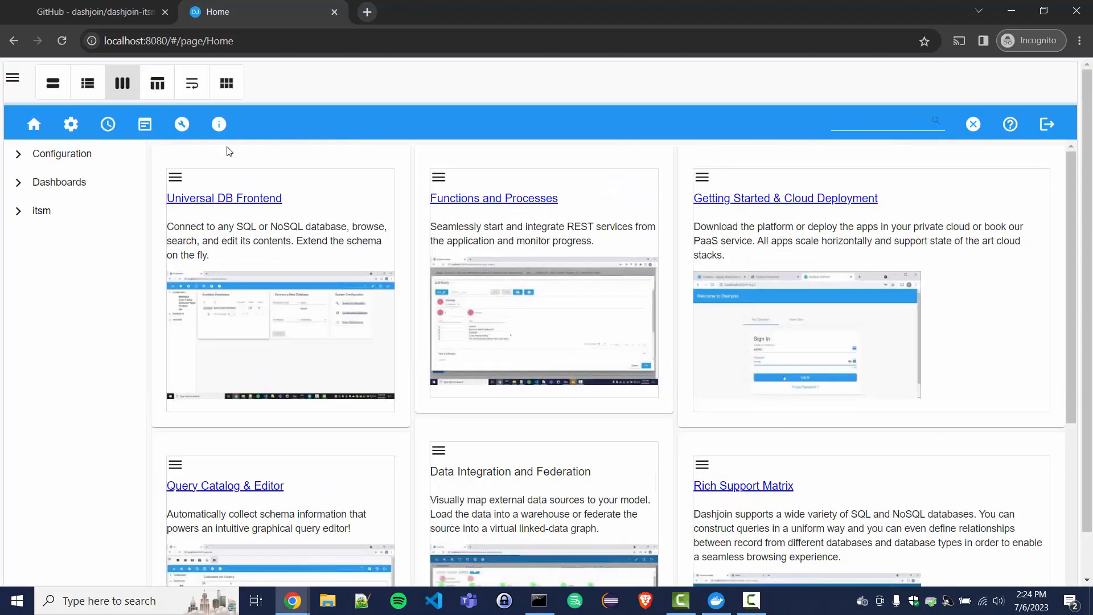
pyautogui.click(14, 81)
pyautogui.click(55, 181)
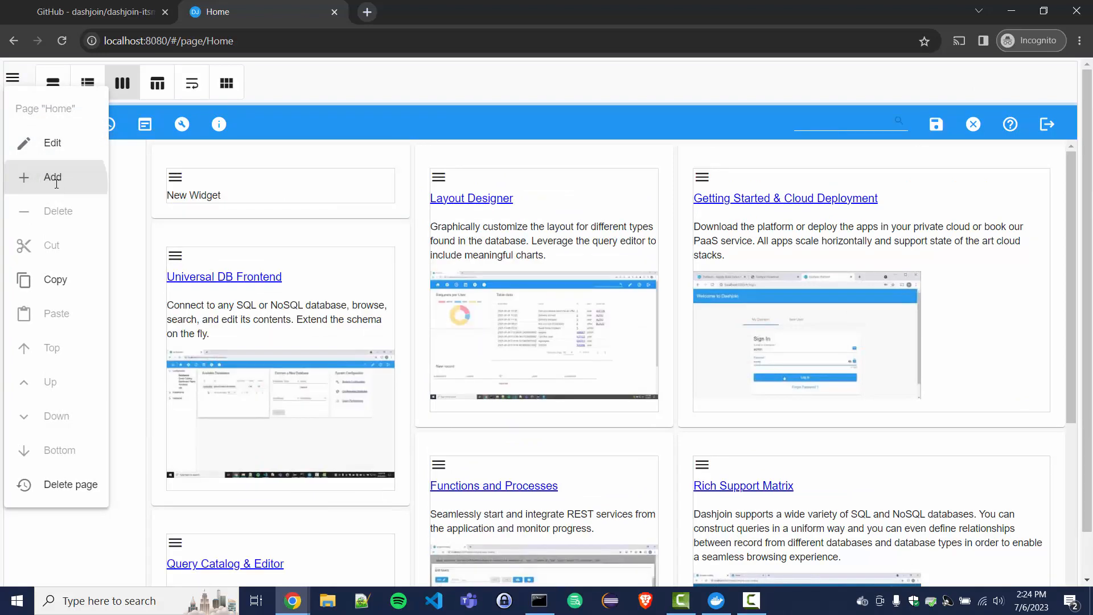
pyautogui.click(175, 177)
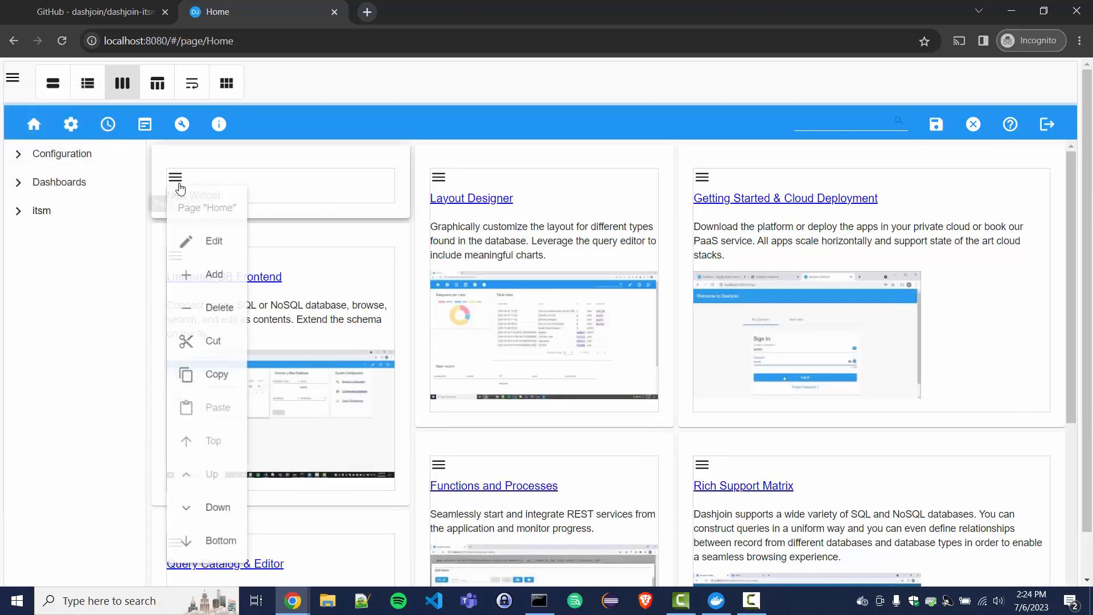
pyautogui.click(222, 249)
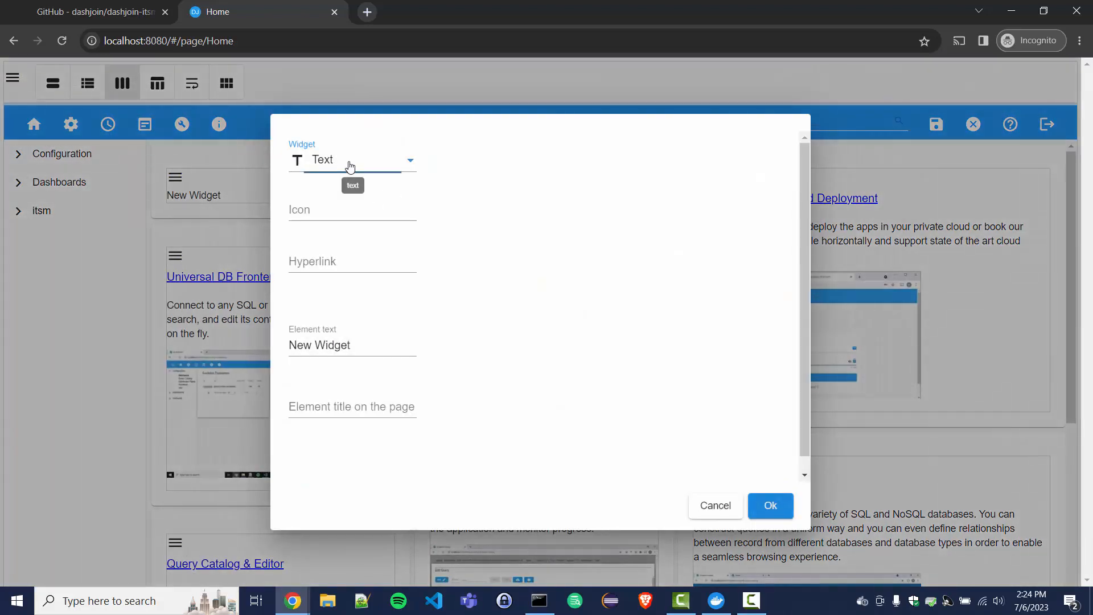
# Step: Make the widget a doughnut chart on the itsm database titled 'Hosts per'
pyautogui.click(349, 165)
pyautogui.click(587, 91)
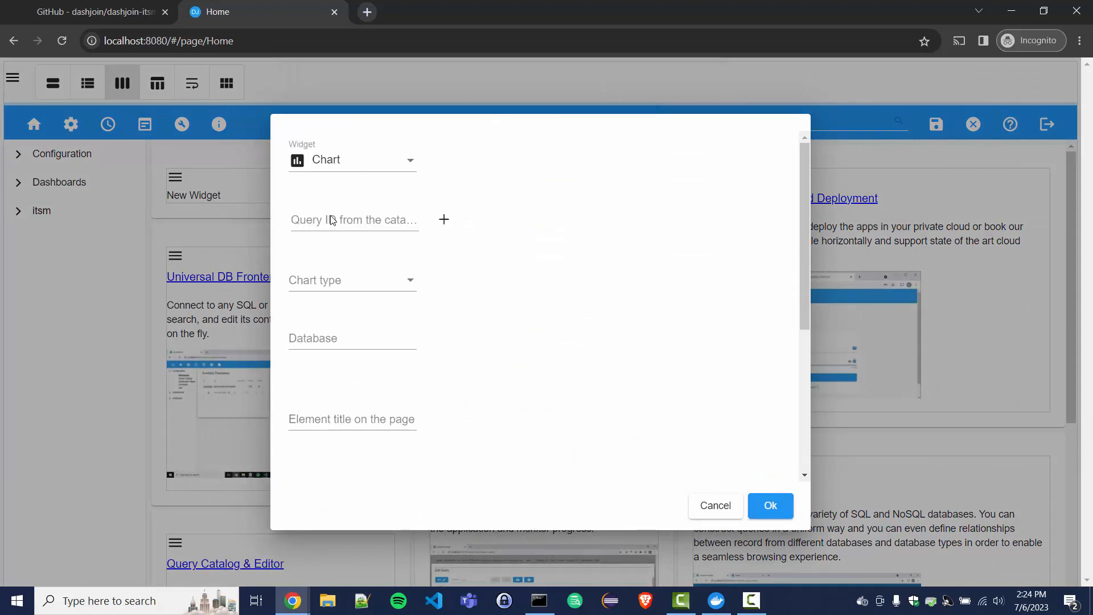
pyautogui.click(319, 281)
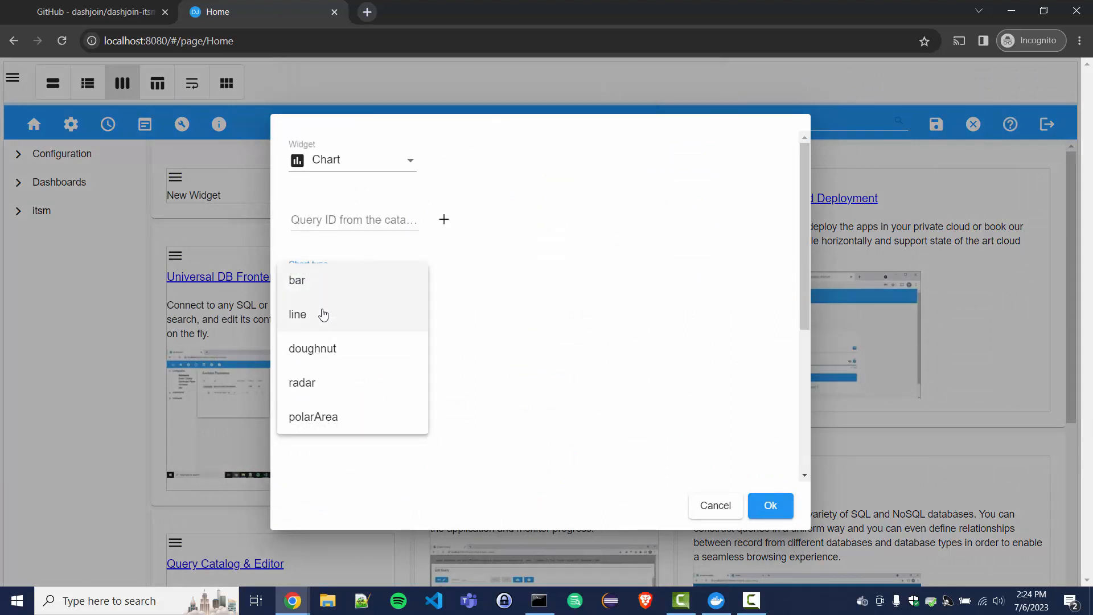
pyautogui.click(369, 350)
pyautogui.click(316, 347)
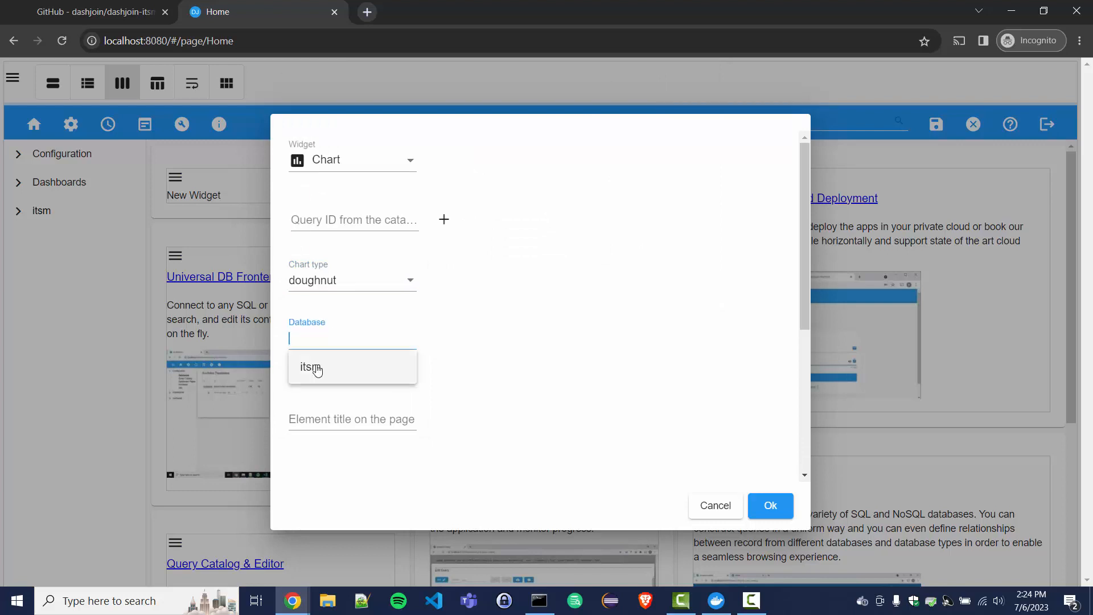
pyautogui.click(315, 371)
pyautogui.click(359, 424)
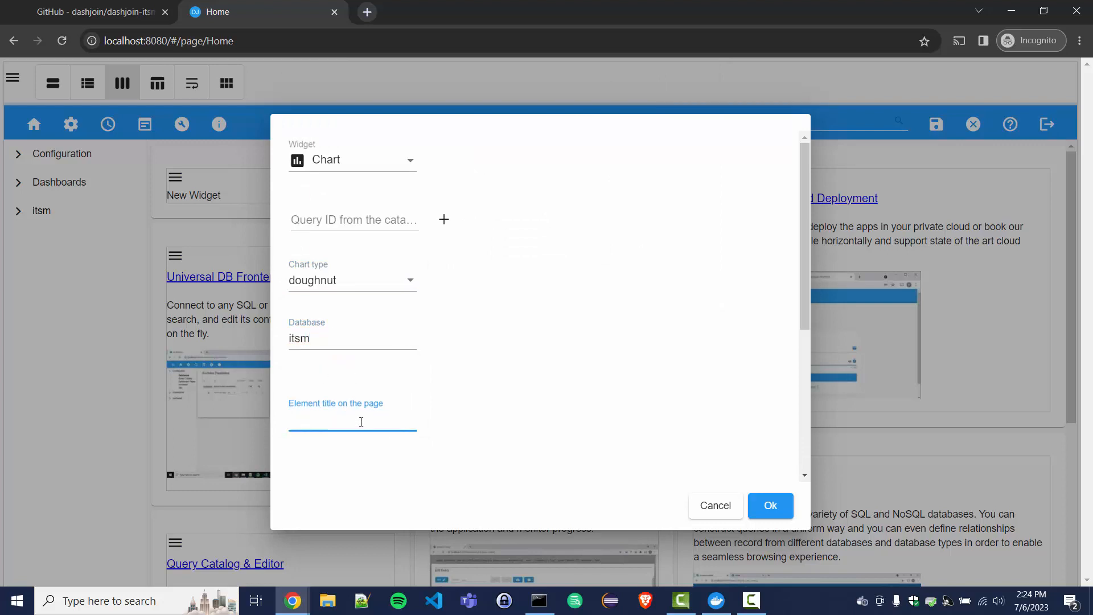
pyautogui.write('Hosts per DC')
# Step: Start a new catalog query for the chart on the itsm Host table
pyautogui.click(444, 220)
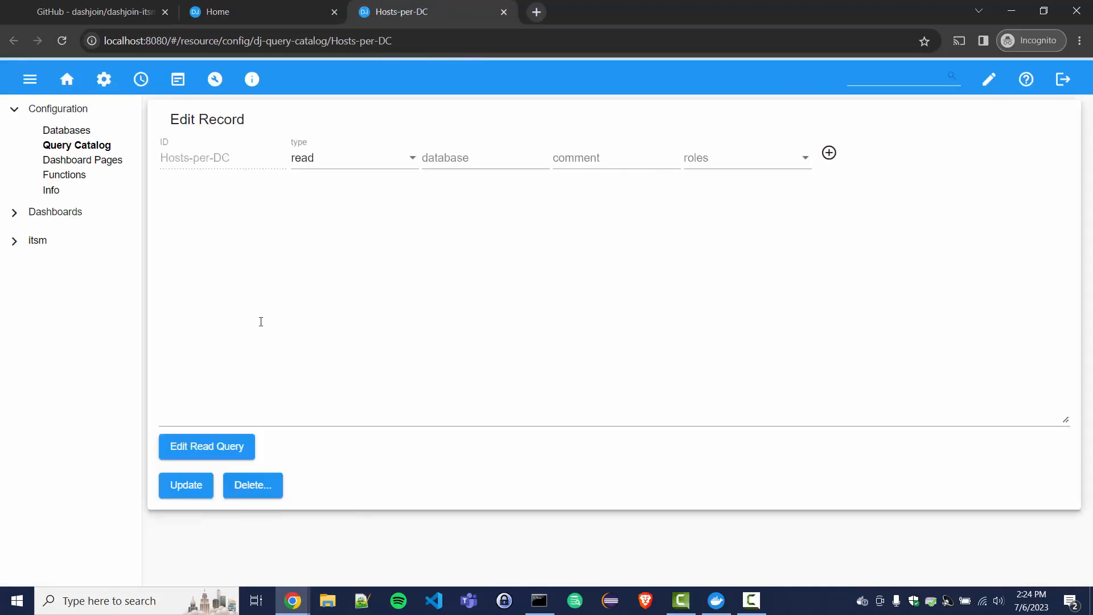
pyautogui.click(223, 449)
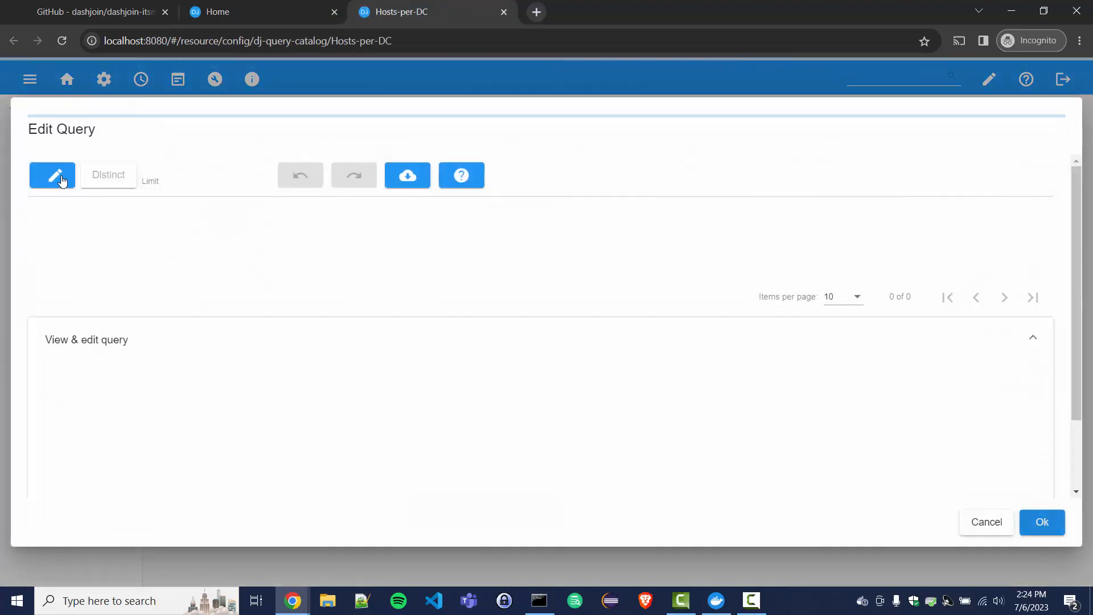
pyautogui.click(53, 177)
pyautogui.click(425, 301)
pyautogui.click(441, 313)
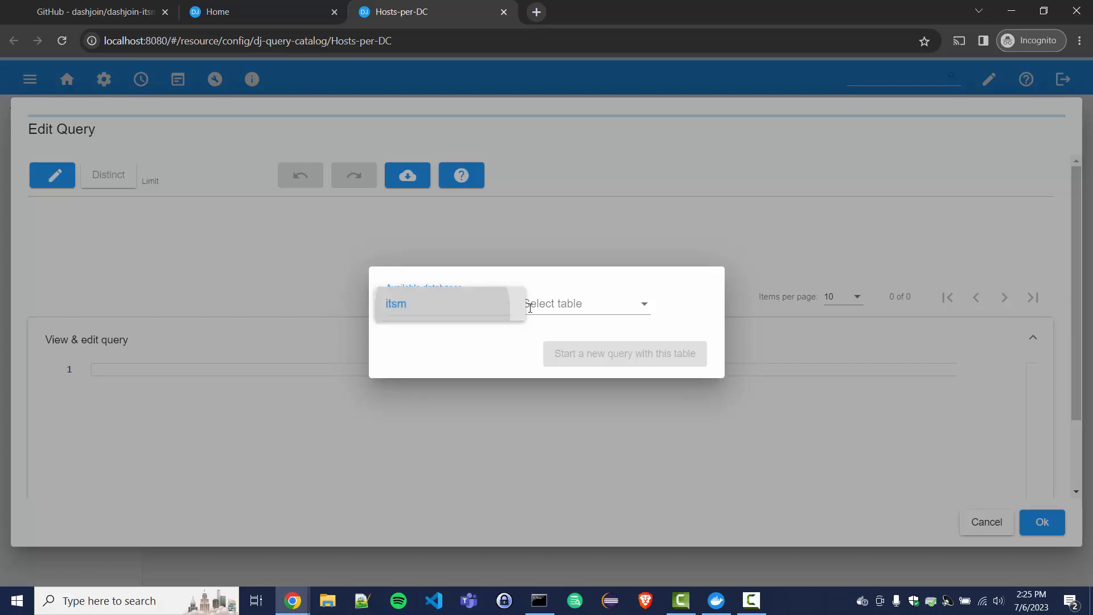
pyautogui.click(572, 312)
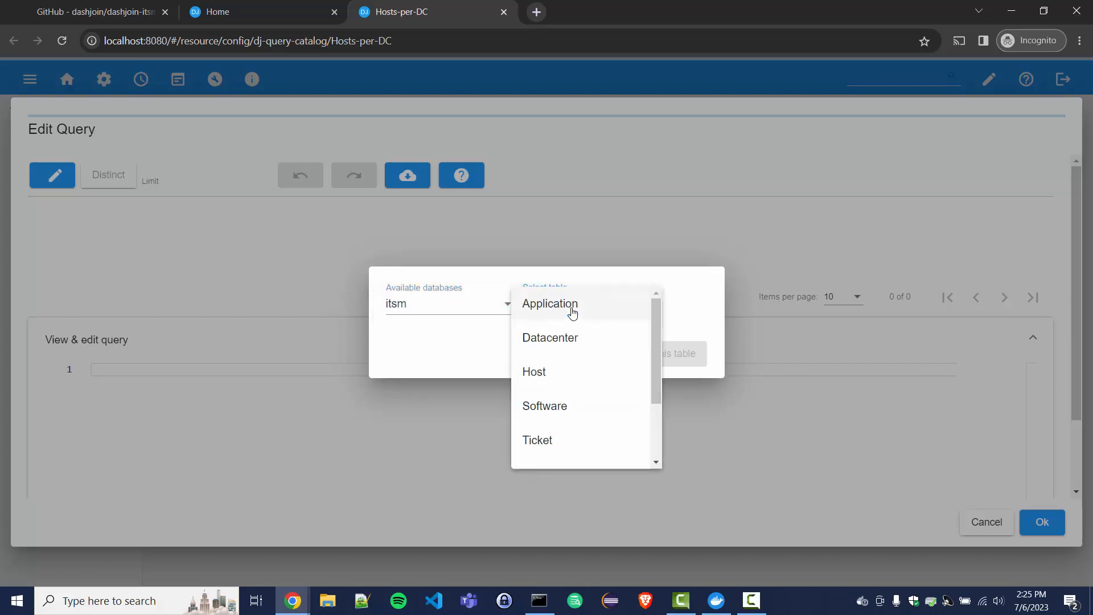
pyautogui.click(533, 372)
pyautogui.click(577, 362)
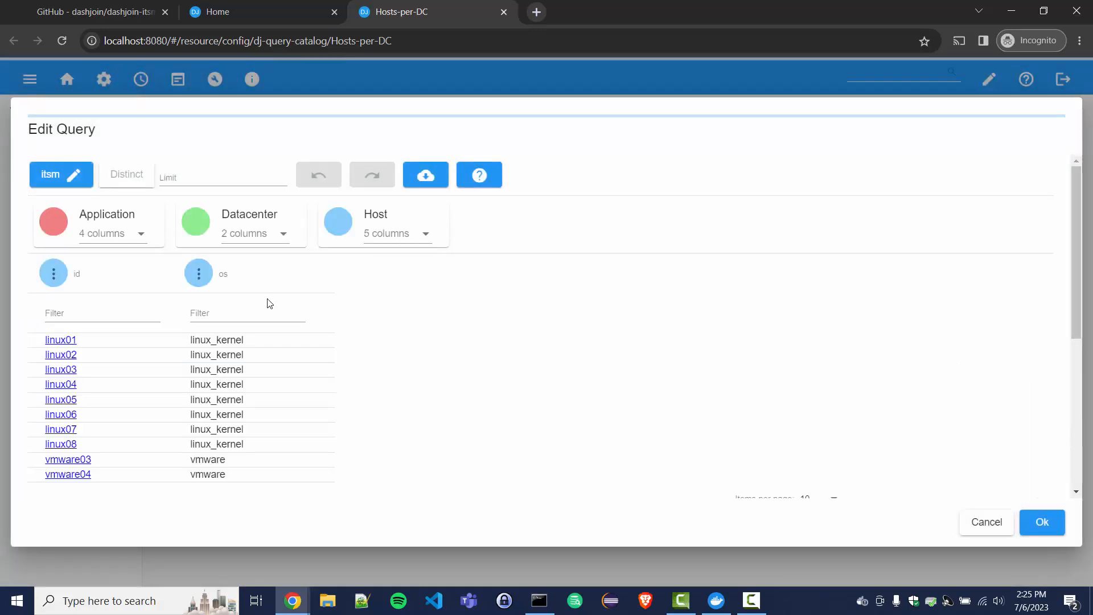
# Step: Add datacenter, drop os, count hosts grouped by datacenter listed first, and save the query
pyautogui.click(383, 240)
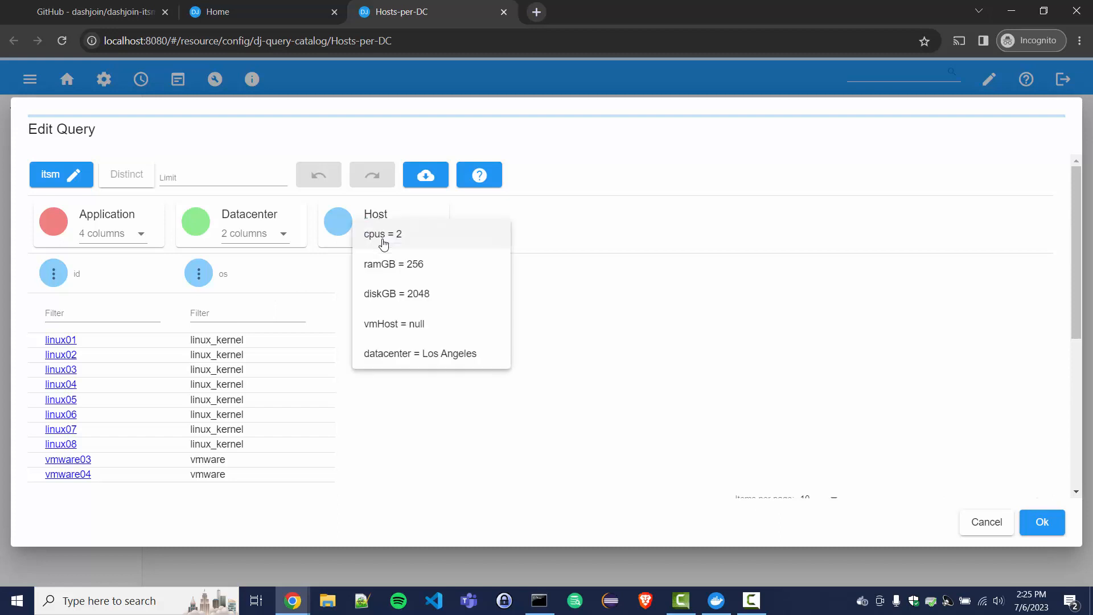
pyautogui.click(401, 348)
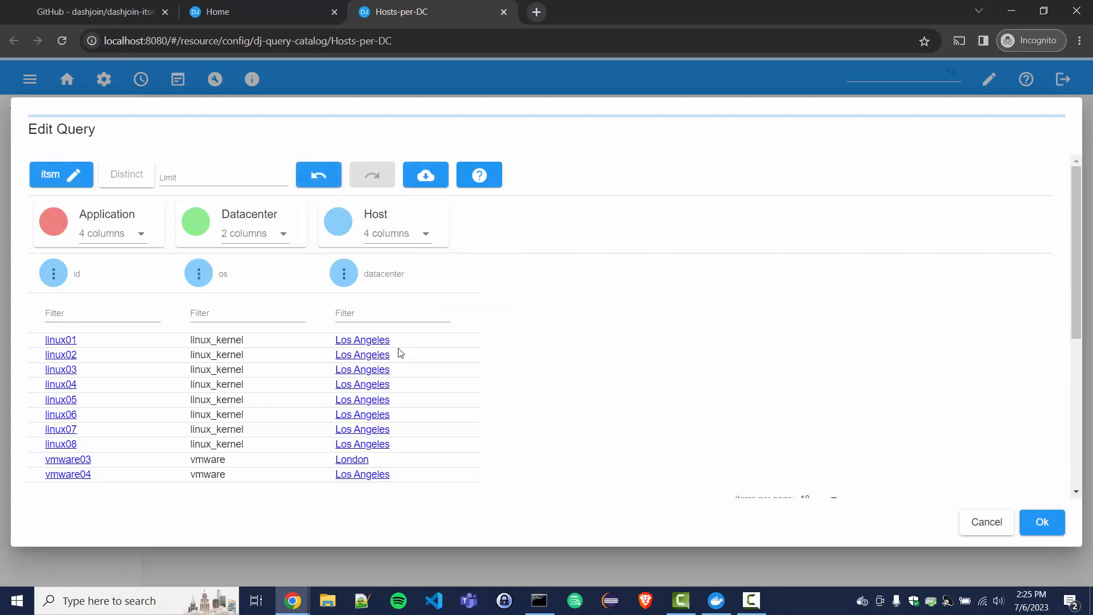
pyautogui.click(191, 272)
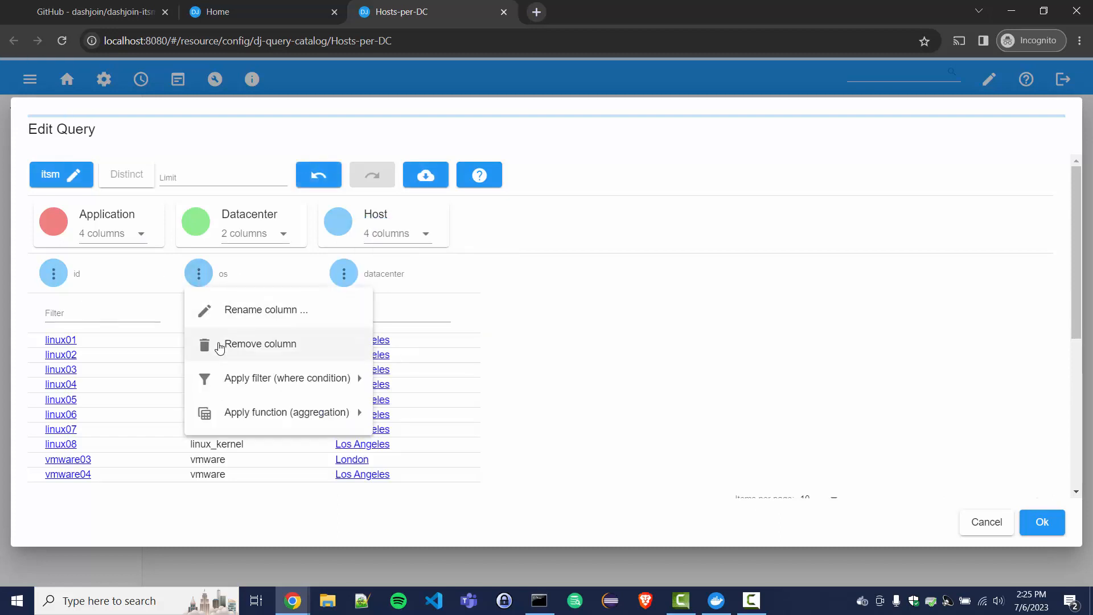
pyautogui.click(230, 347)
pyautogui.click(199, 273)
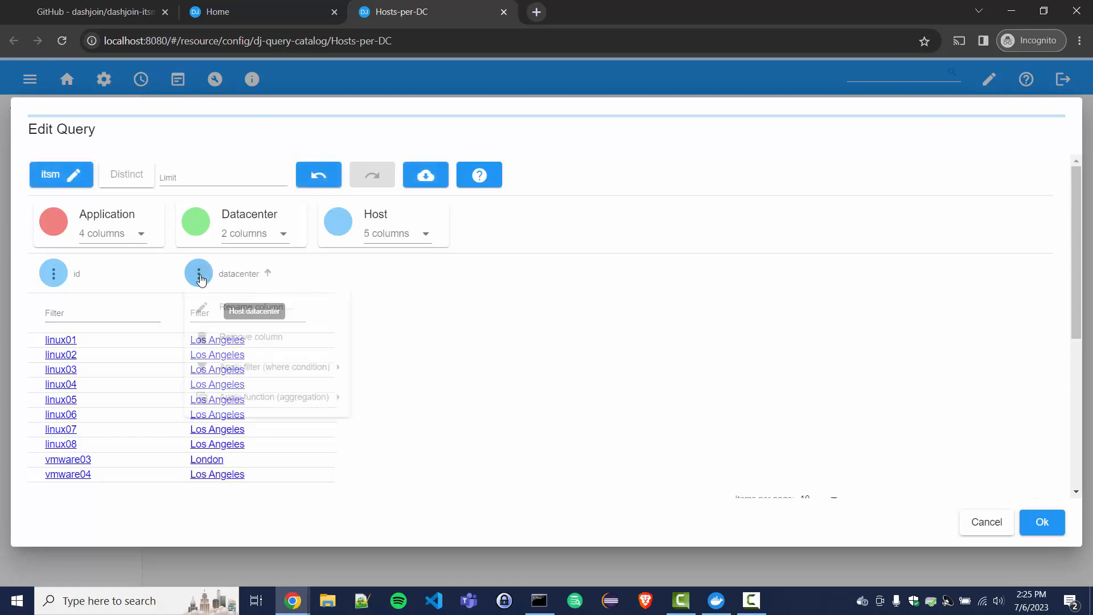
pyautogui.moveTo(207, 415)
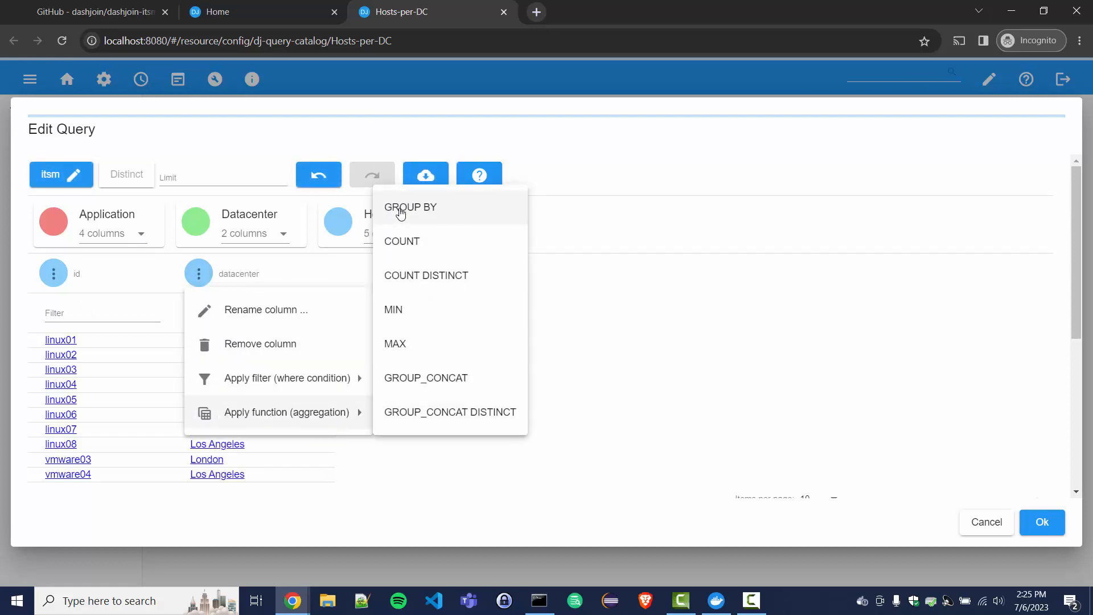
pyautogui.click(406, 210)
pyautogui.moveTo(101, 275); pyautogui.dragTo(231, 286)
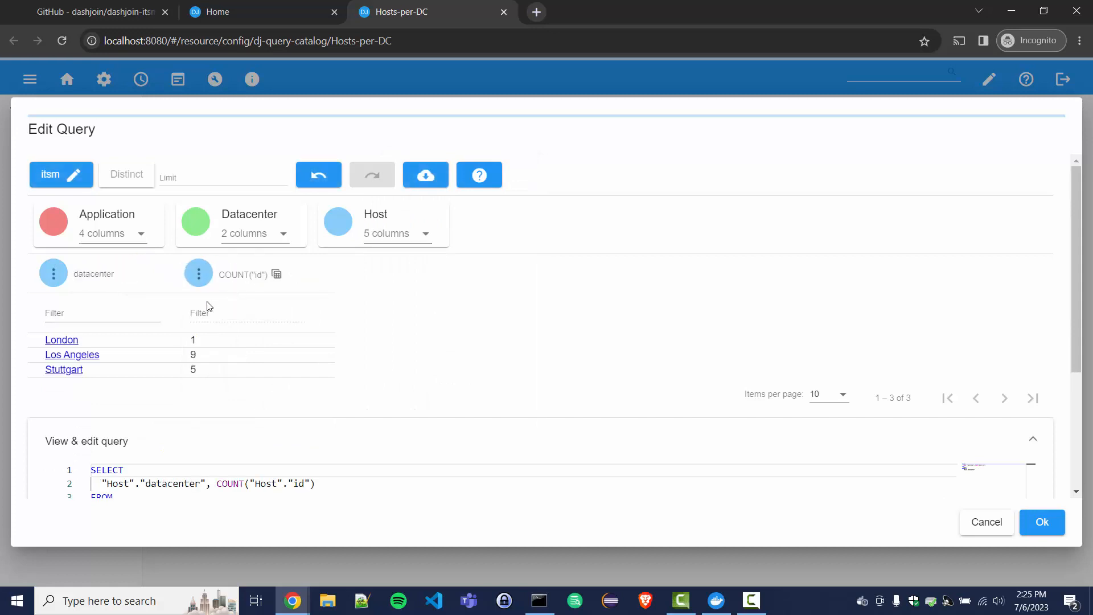
pyautogui.click(1038, 524)
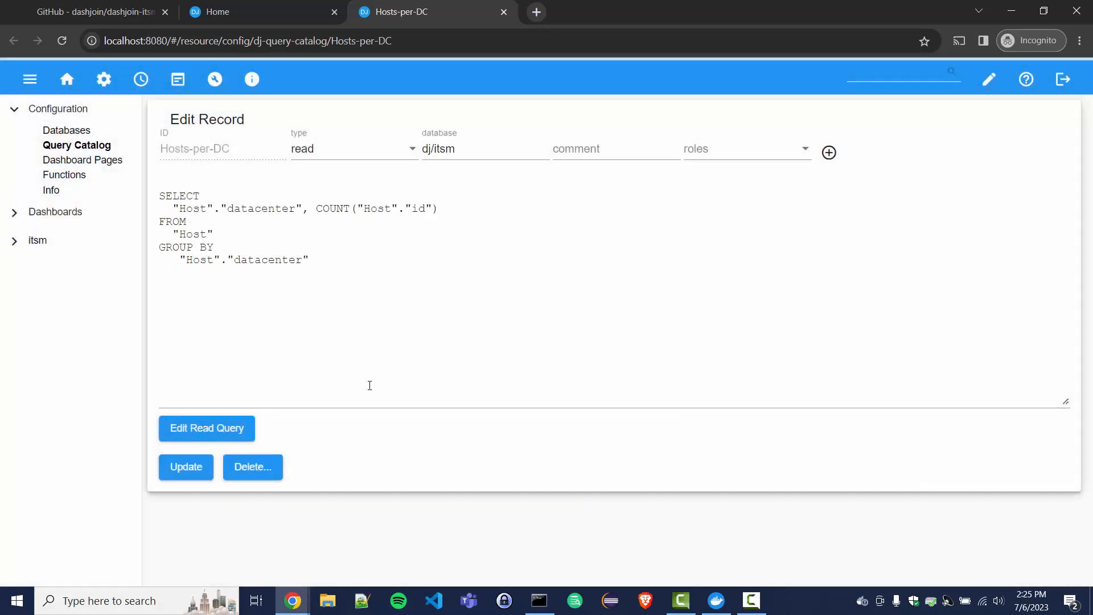
pyautogui.click(214, 467)
# Step: Confirm the Hosts per DC doughnut, save the Home layout, and open the Stuttgart slice
pyautogui.click(272, 9)
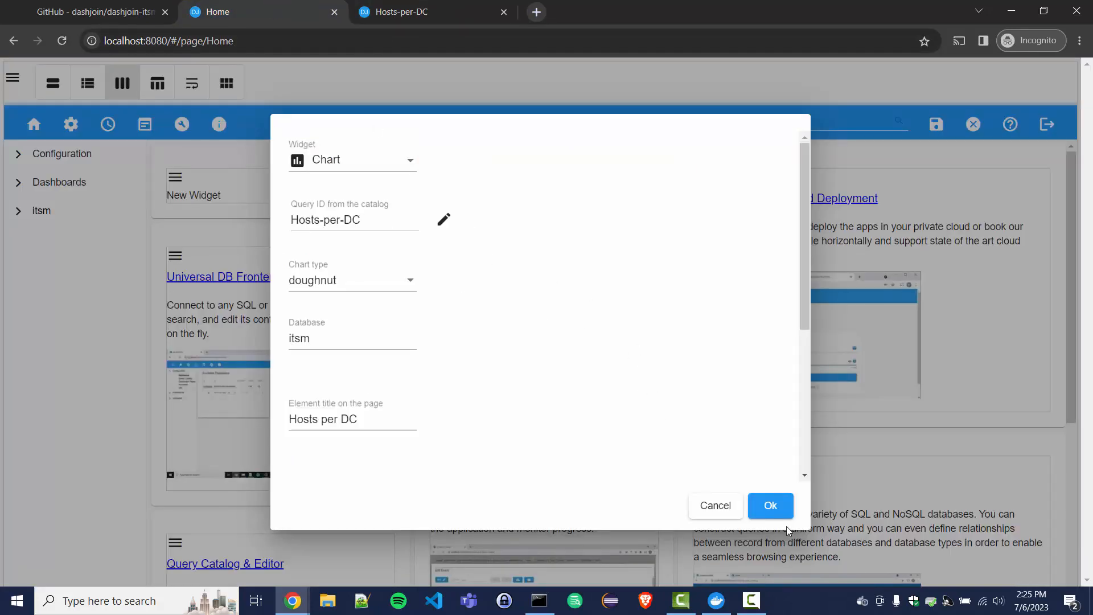
pyautogui.click(770, 506)
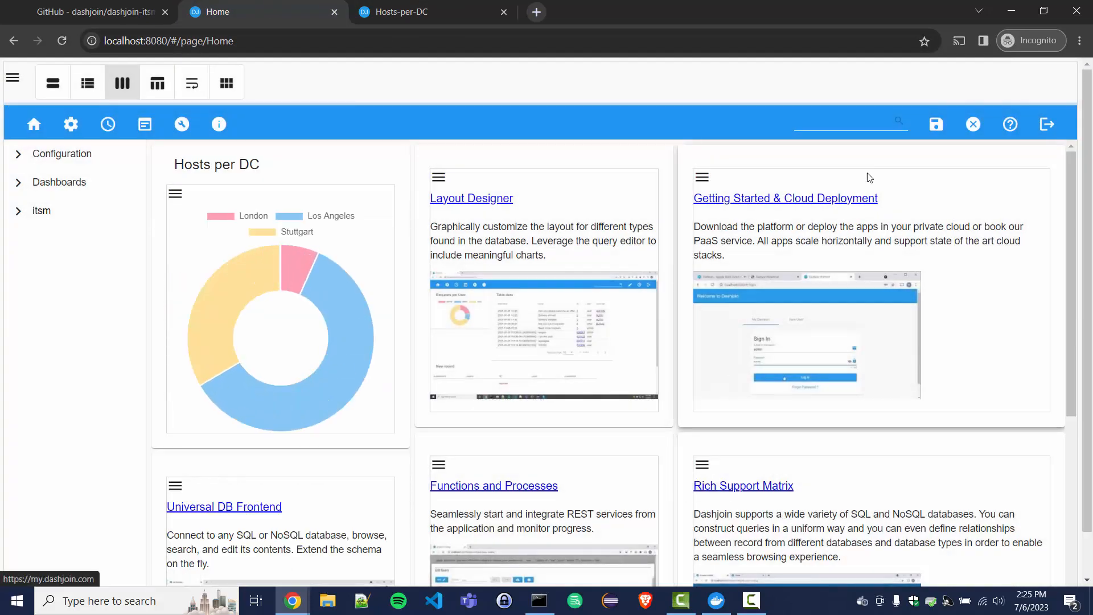
pyautogui.click(928, 126)
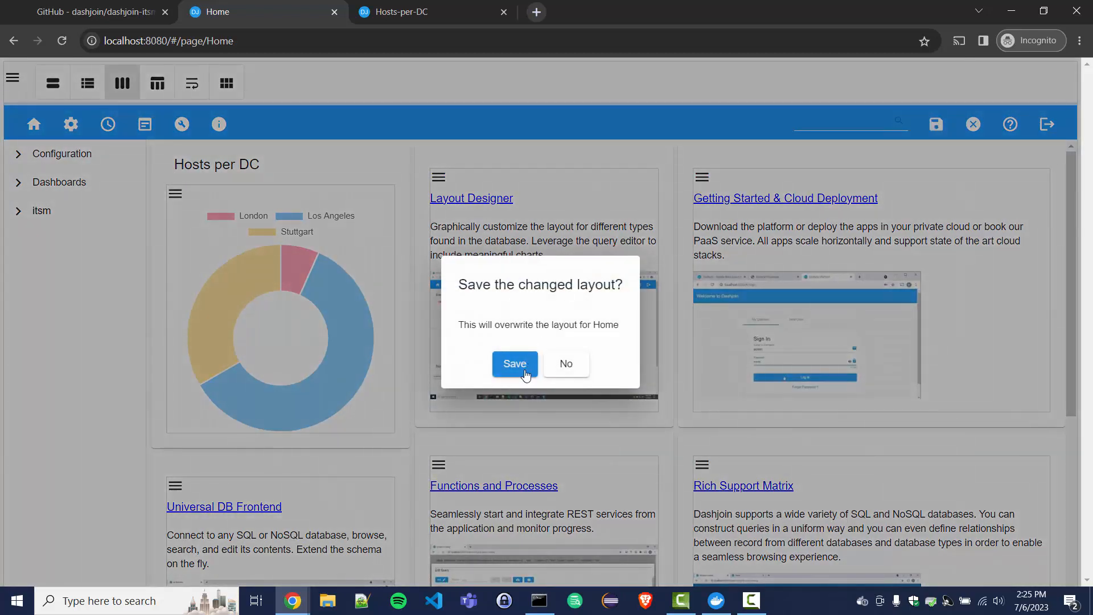
pyautogui.click(519, 365)
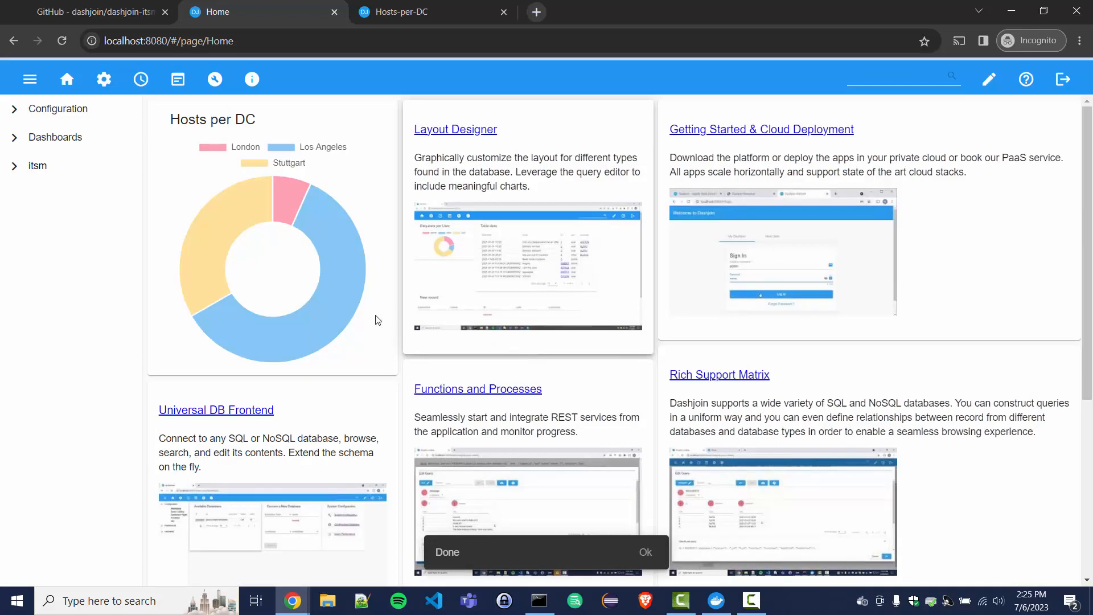
pyautogui.click(221, 222)
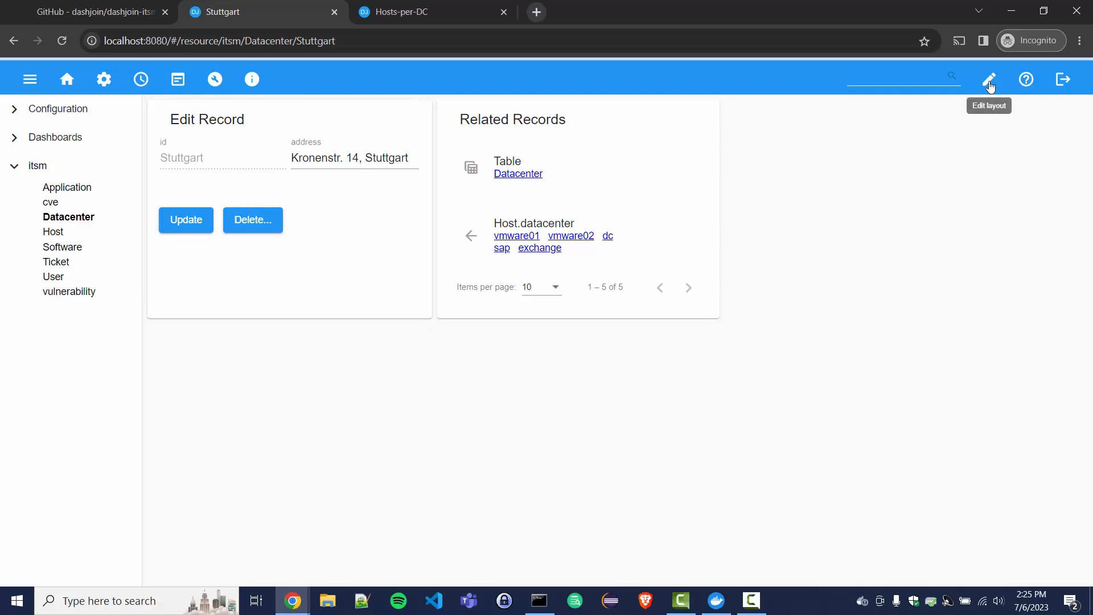
# Step: Turn the Datacenter record widget into a Map with expression value.address and save the layout
pyautogui.click(989, 80)
pyautogui.click(775, 181)
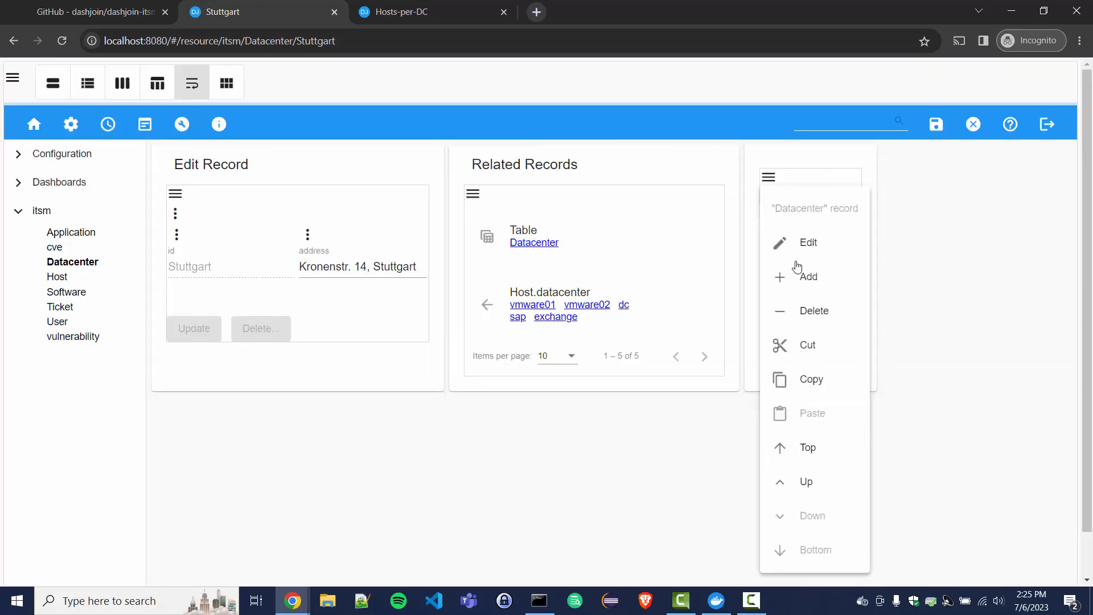
pyautogui.click(777, 242)
pyautogui.click(372, 164)
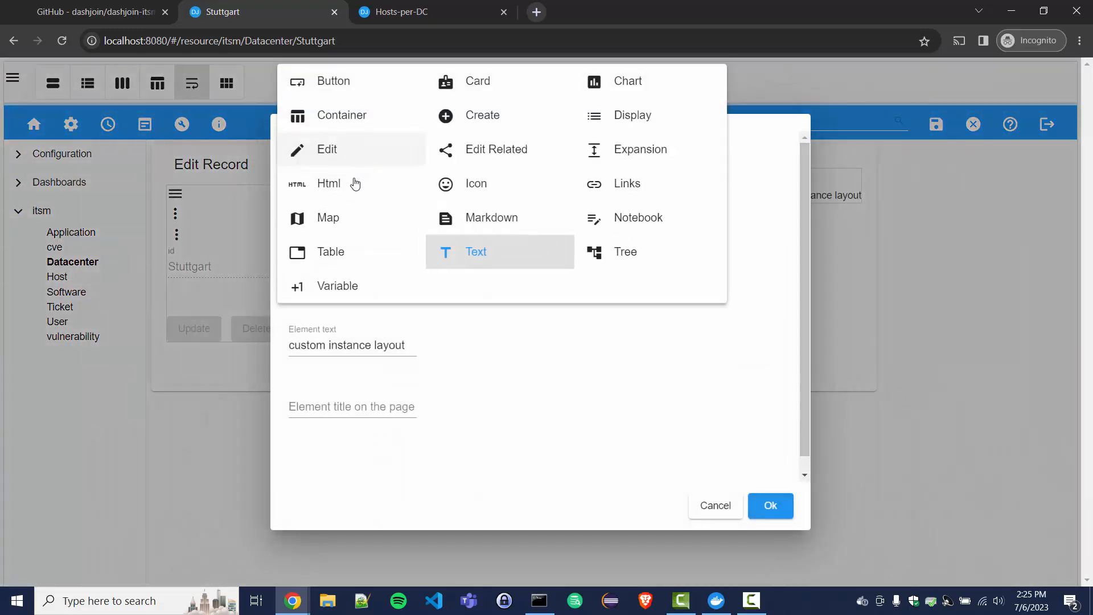
pyautogui.click(339, 219)
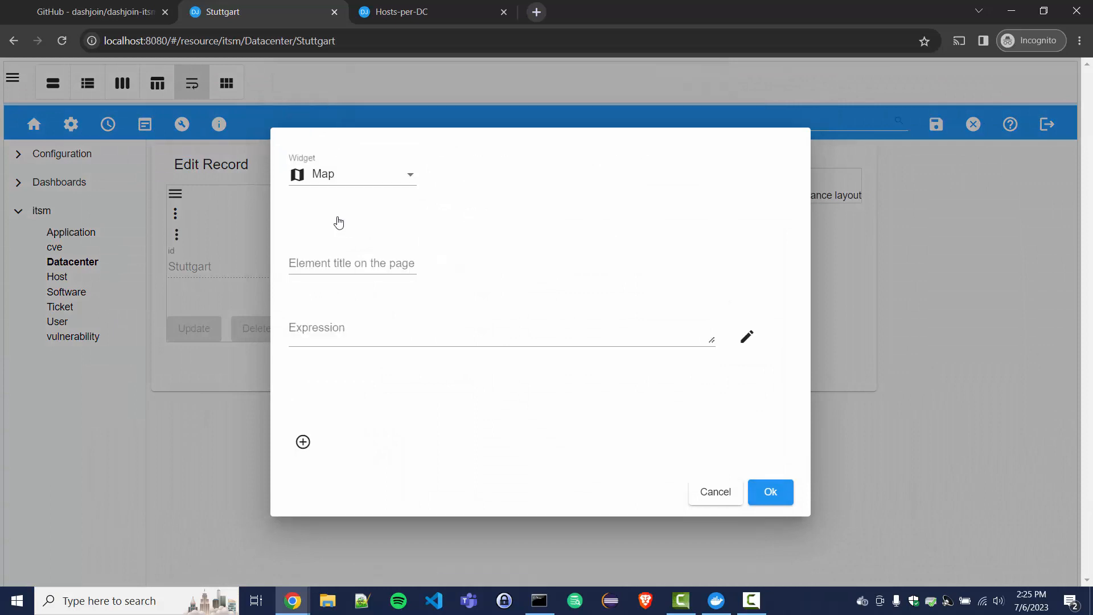
pyautogui.click(349, 329)
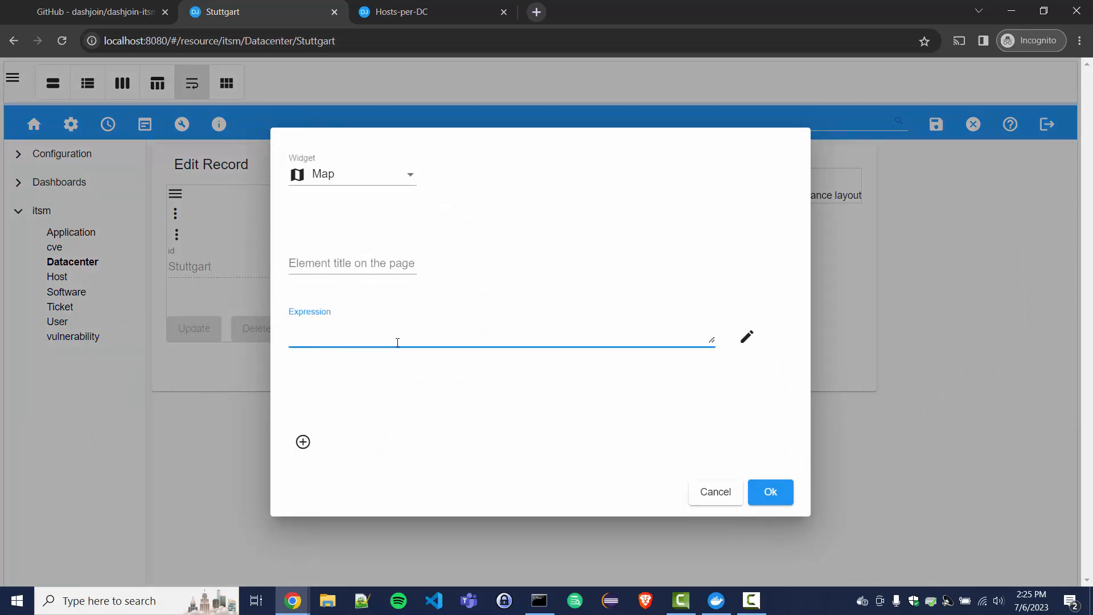
pyautogui.write('value')
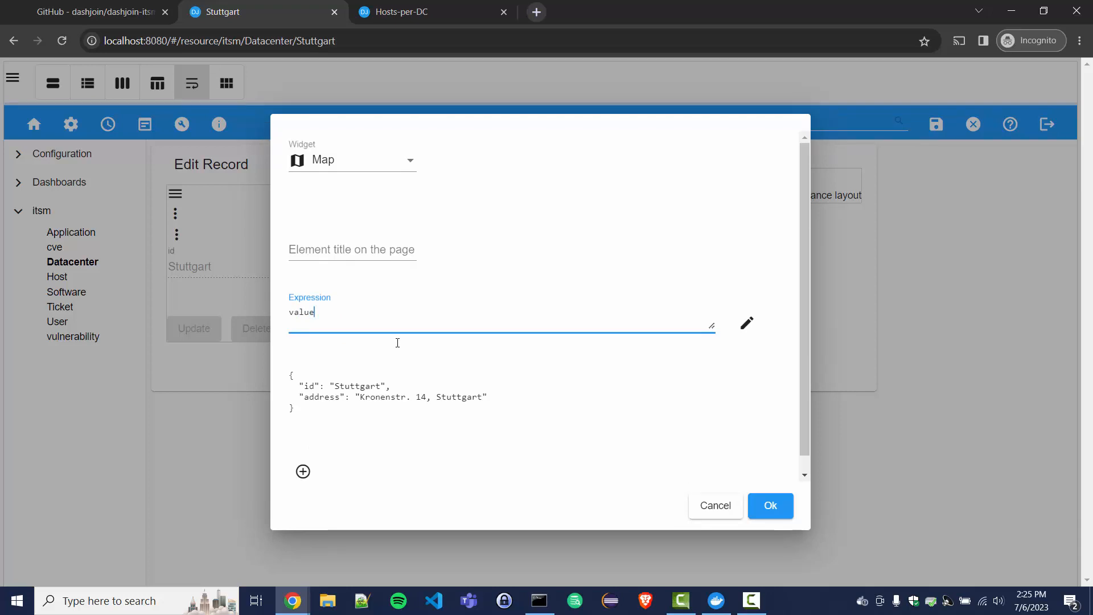
pyautogui.write('.addres')
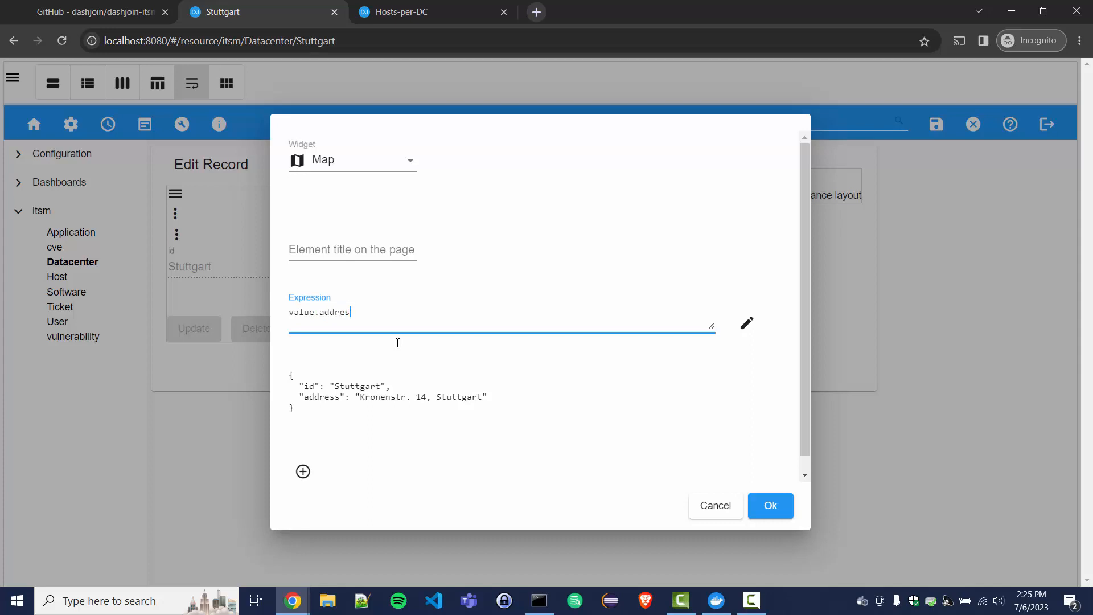
pyautogui.write('s')
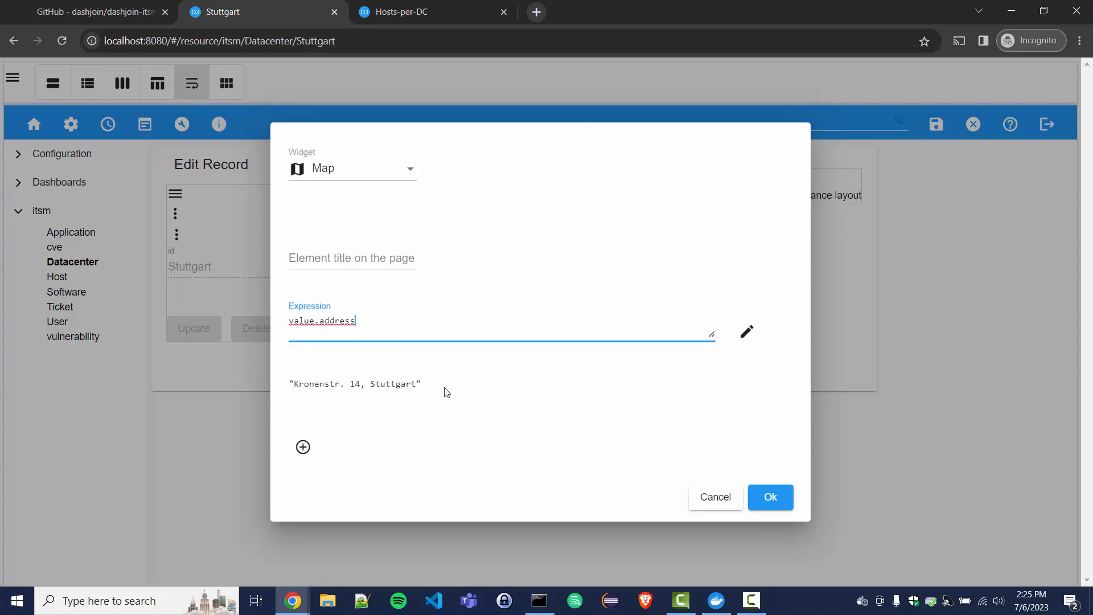
pyautogui.click(770, 497)
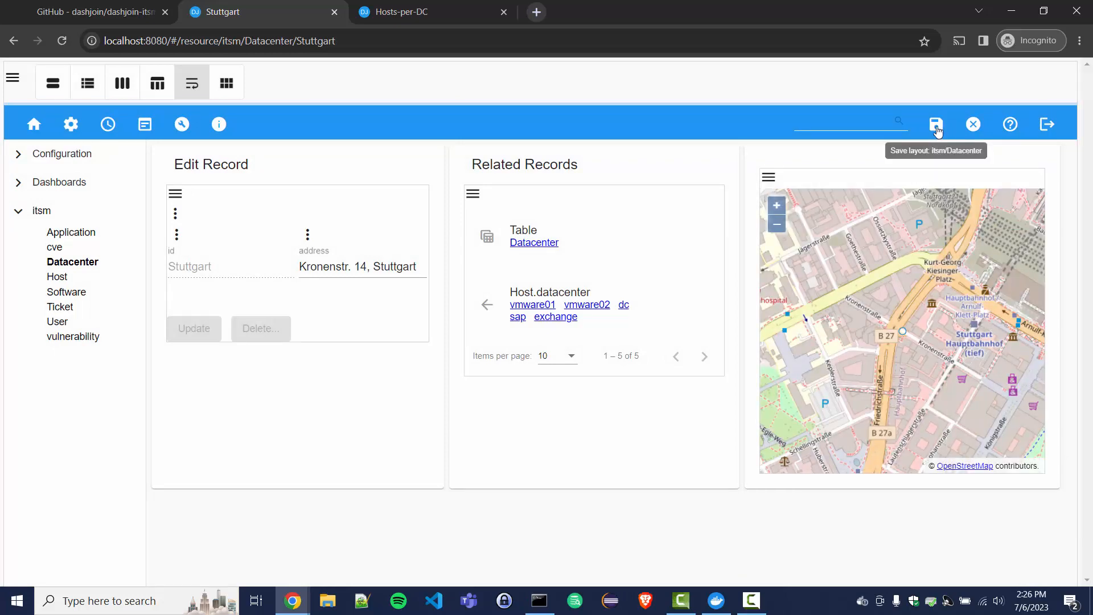
pyautogui.click(936, 130)
pyautogui.click(514, 365)
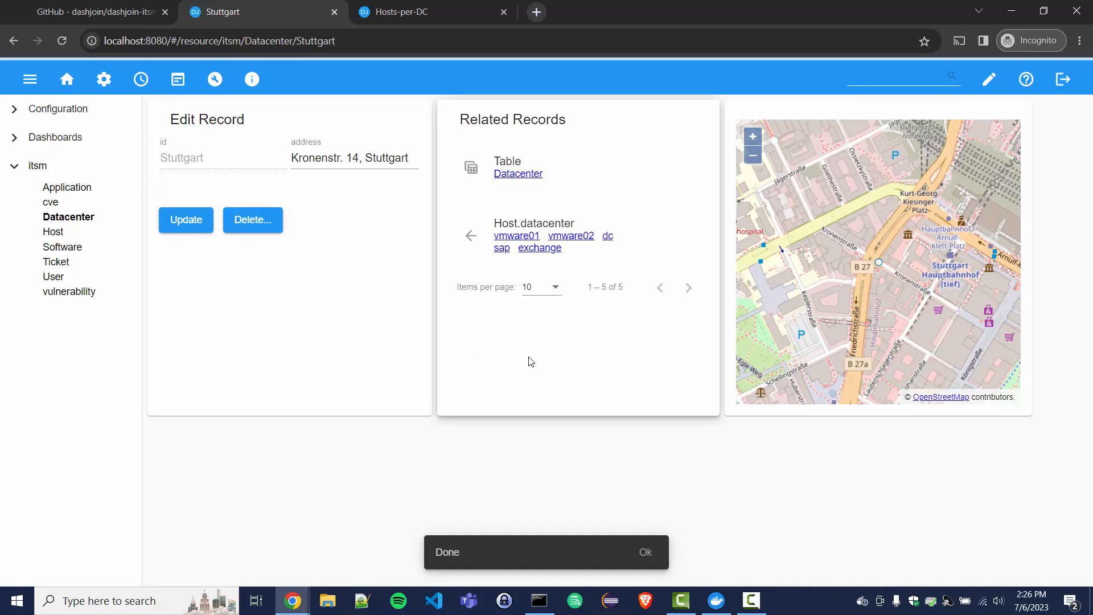
# Step: Correct the London datacenter address to 'Mandela Way 9, London' and save the record
pyautogui.click(512, 175)
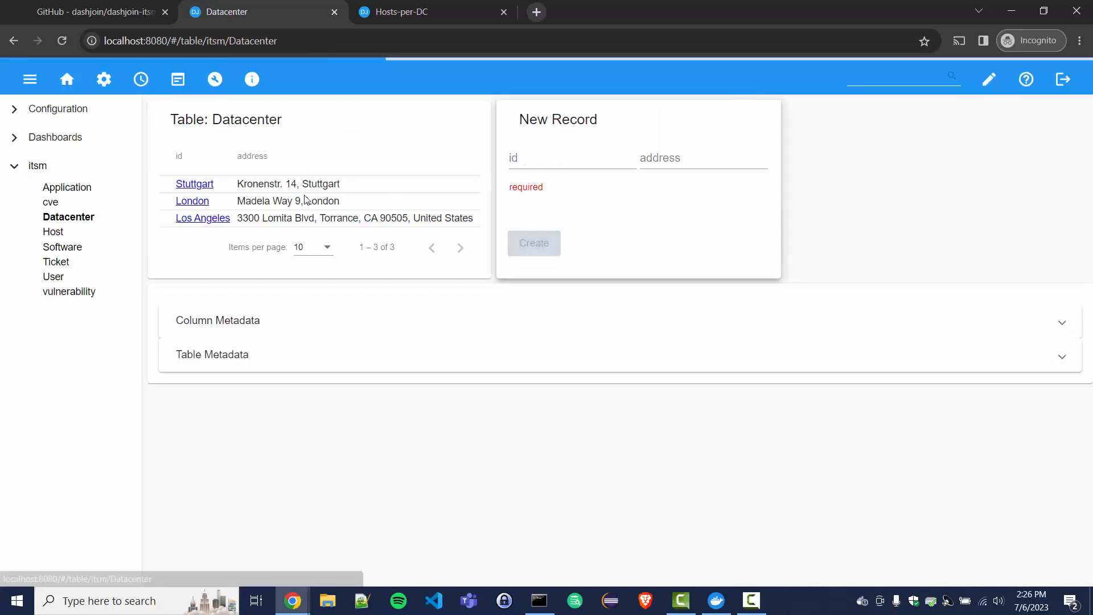
pyautogui.click(193, 208)
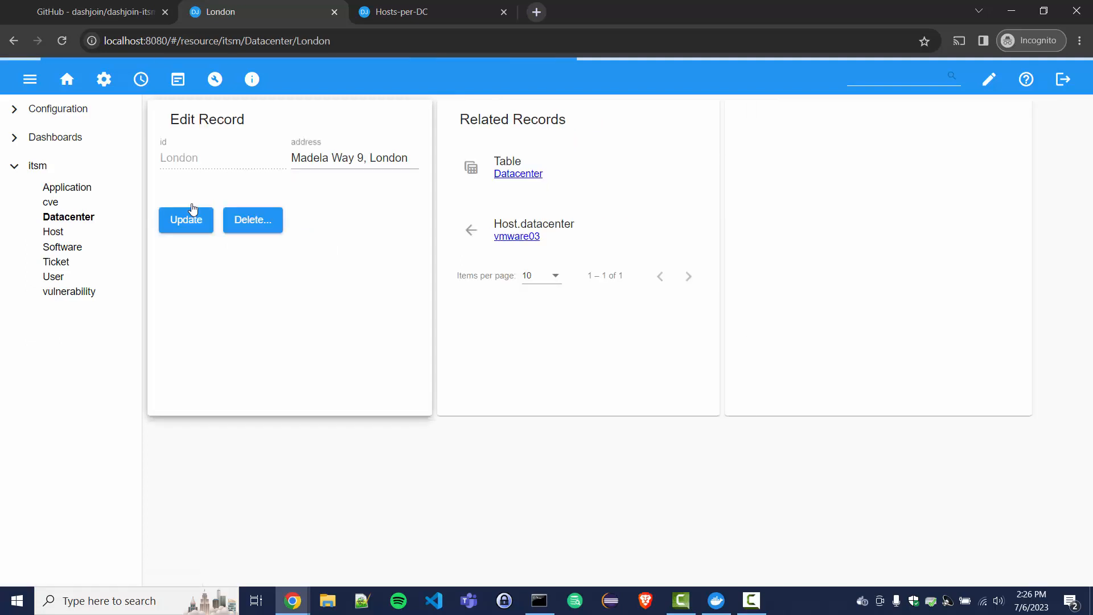
pyautogui.click(308, 160)
pyautogui.write('n')
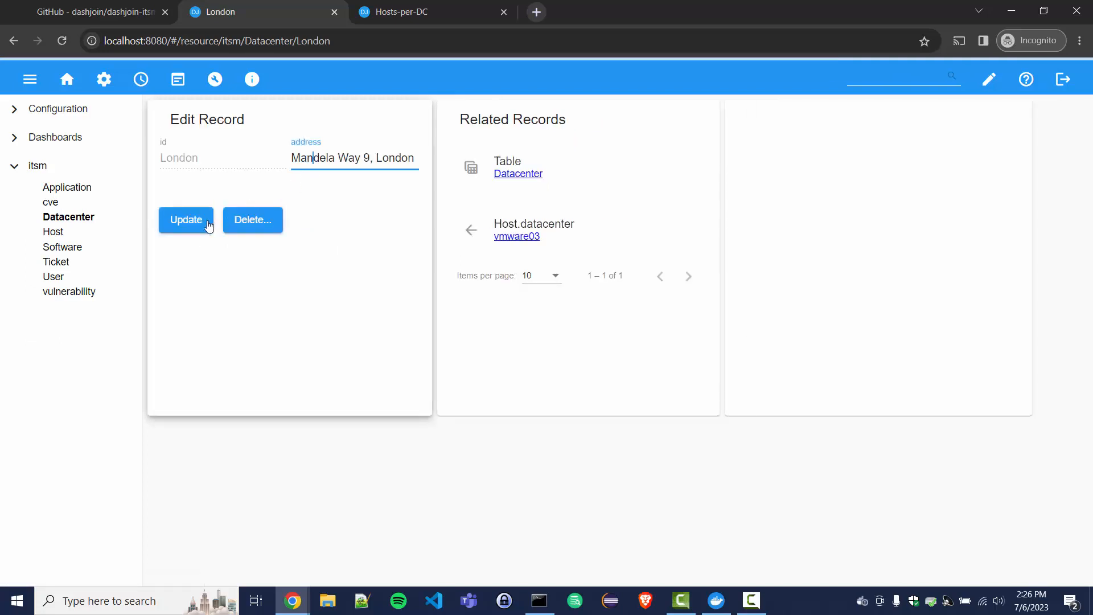
pyautogui.click(196, 227)
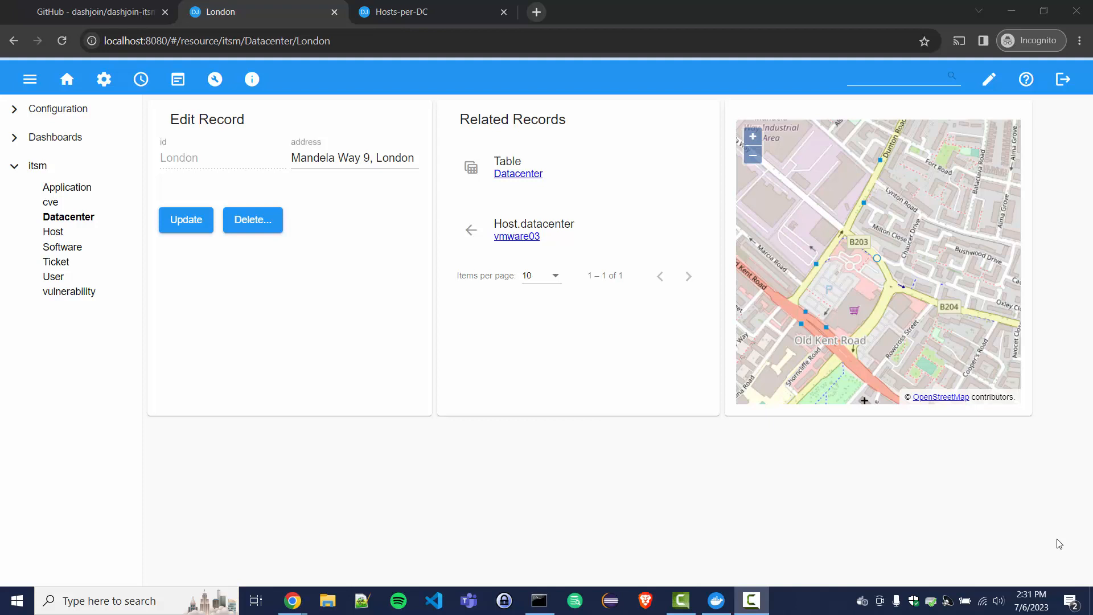
pyautogui.click(214, 78)
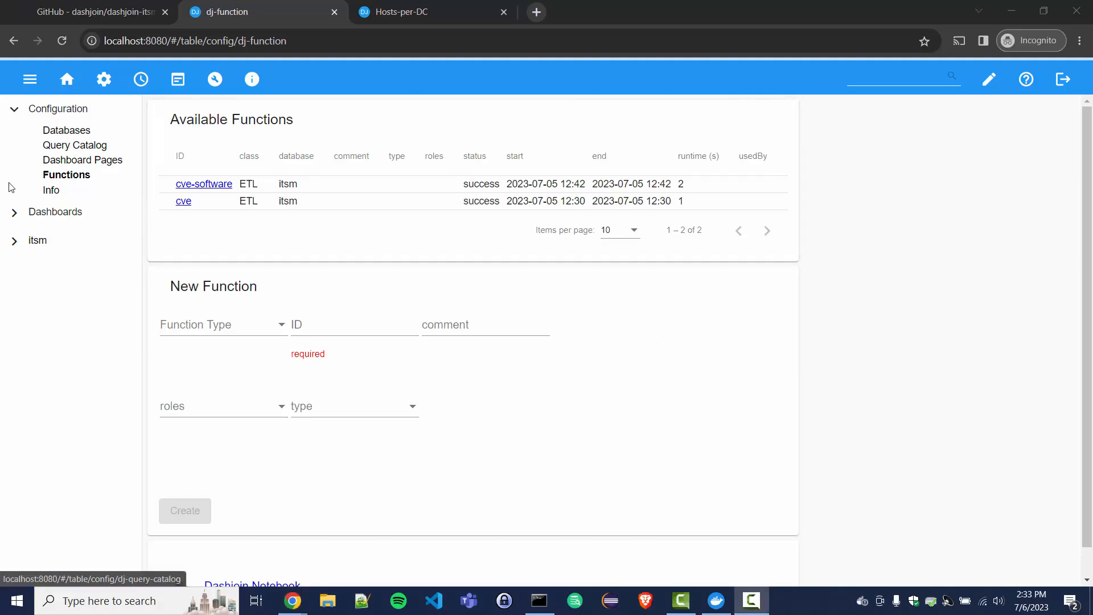
# Step: Open the Cyber dashboard listing CVEs from the sidebar's Dashboards list
pyautogui.click(15, 213)
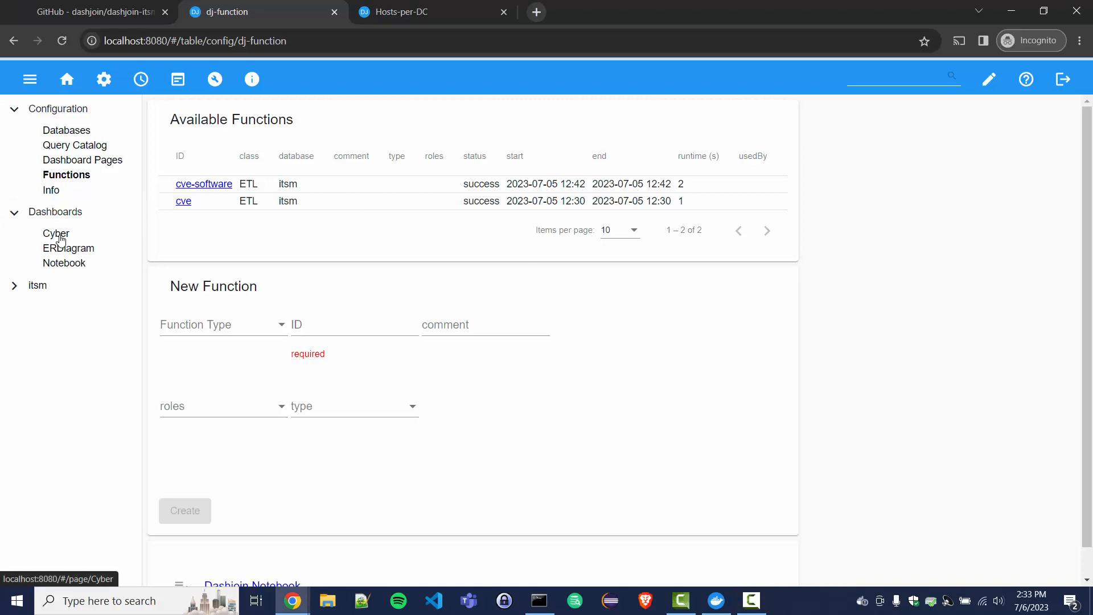
pyautogui.click(61, 235)
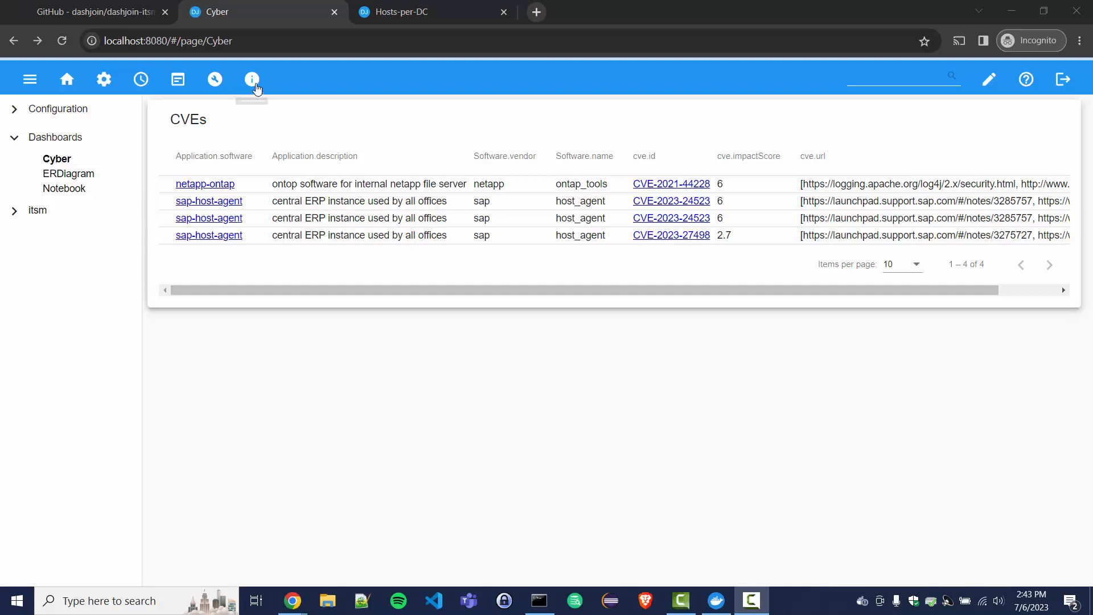
# Step: Create an ETL function with ID 'mitre' using the $ls(...).url.$openJson($) relationship-file expression
pyautogui.click(215, 83)
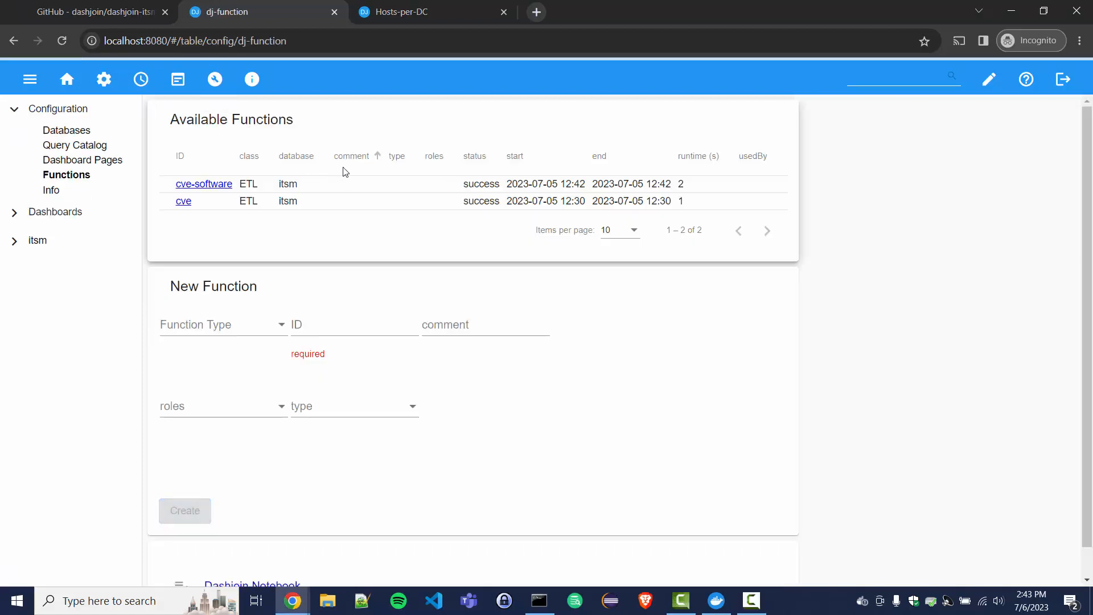
pyautogui.click(263, 327)
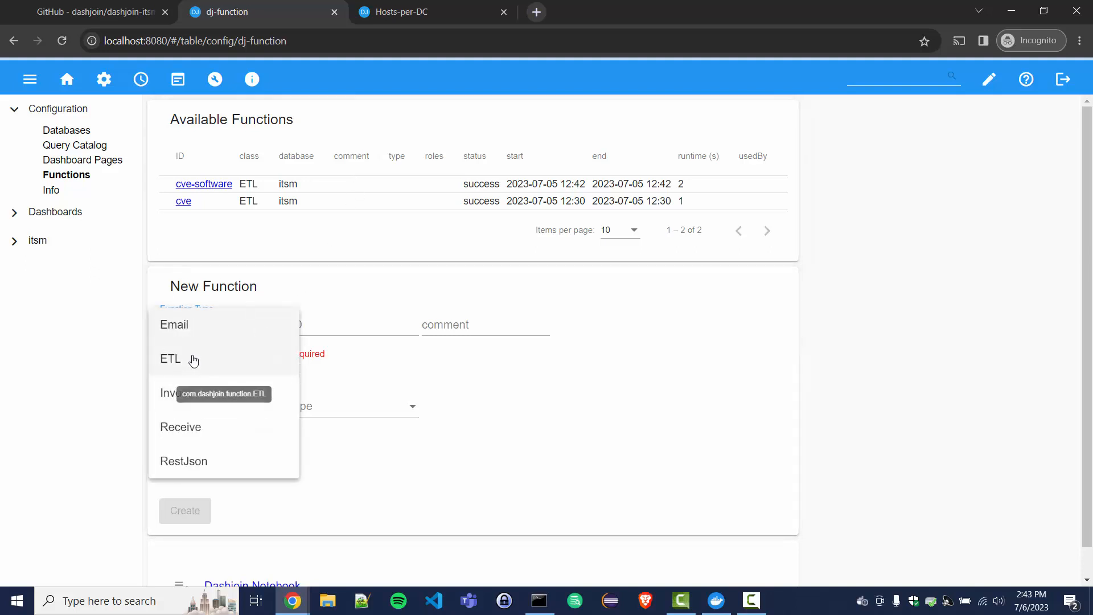
pyautogui.click(195, 359)
pyautogui.scroll(-3, 471, 407)
pyautogui.click(332, 188)
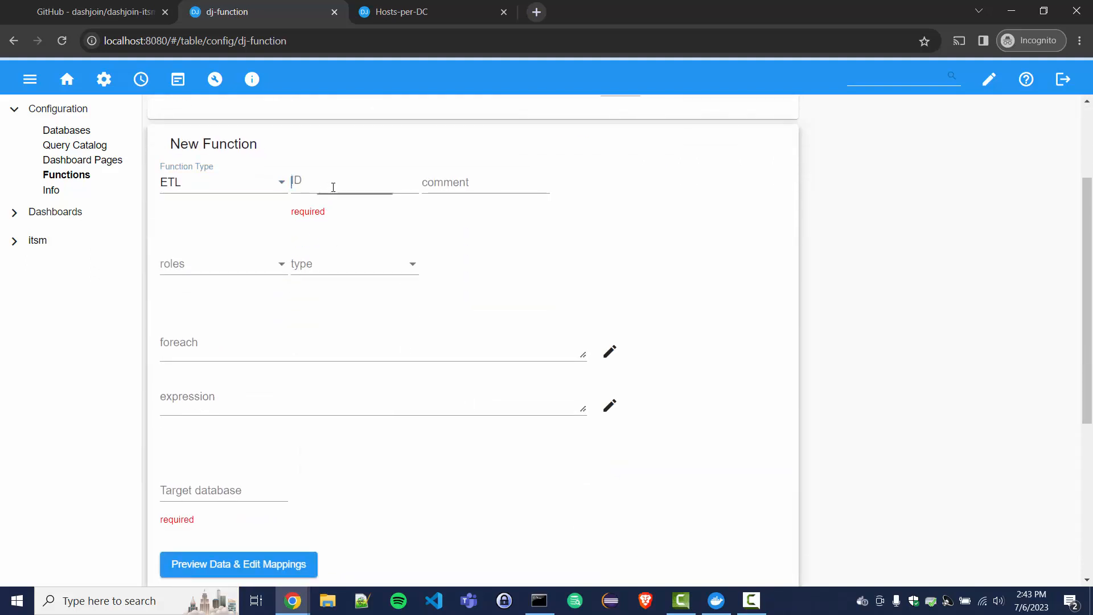
pyautogui.write('mitre')
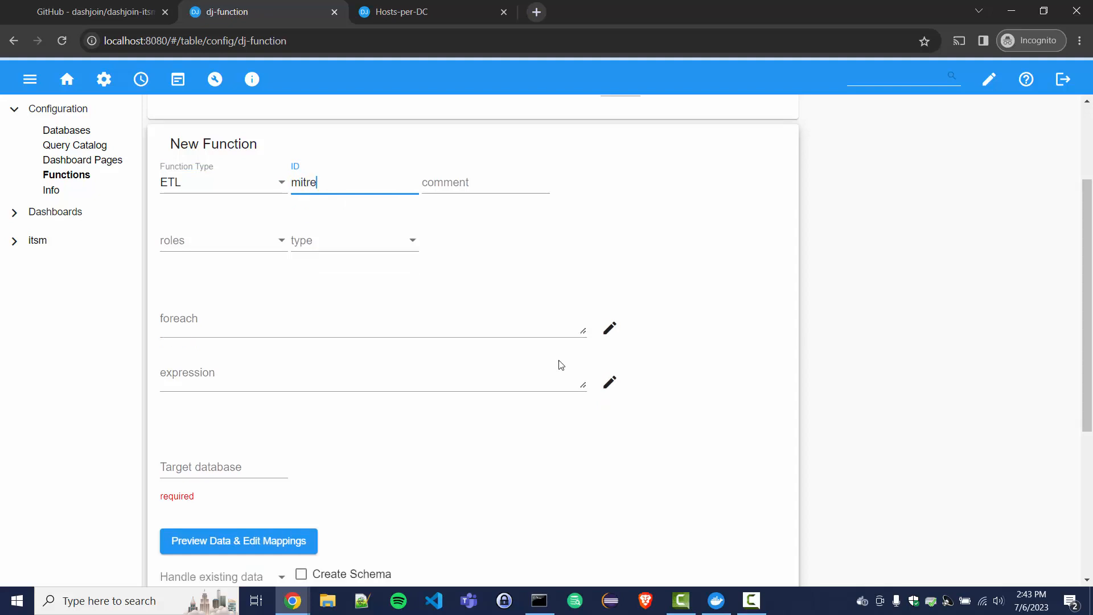
pyautogui.press('Tab')
pyautogui.press('Tab')
pyautogui.press('Tab')
pyautogui.press('Tab')
pyautogui.press('Tab')
pyautogui.press('Tab')
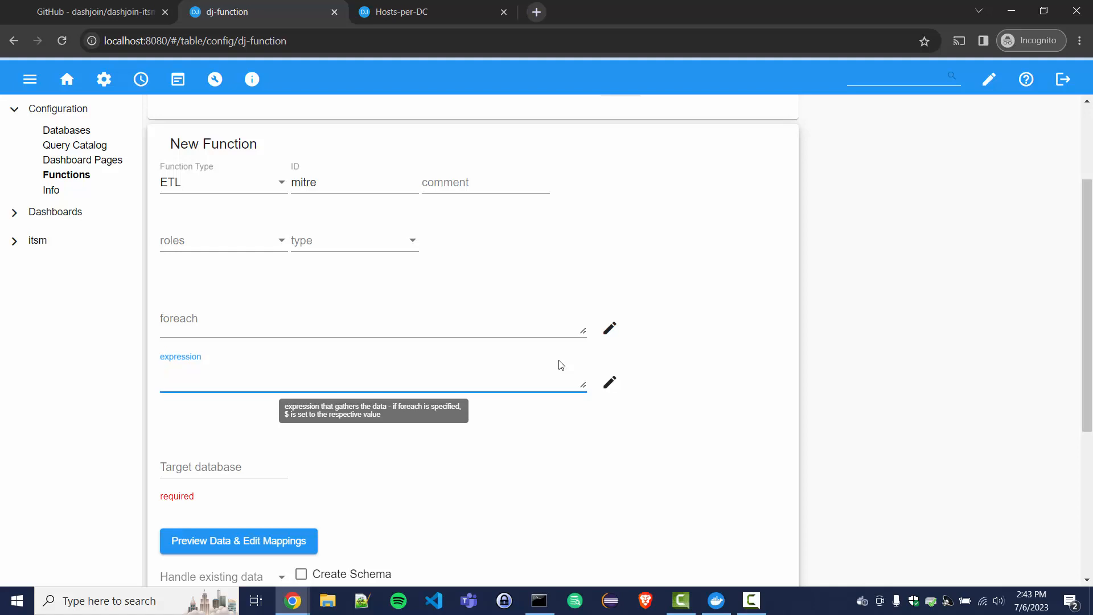
pyautogui.write('$ls("file:upload/cti/enterprise-attack/relationship").url.$openJson($)')
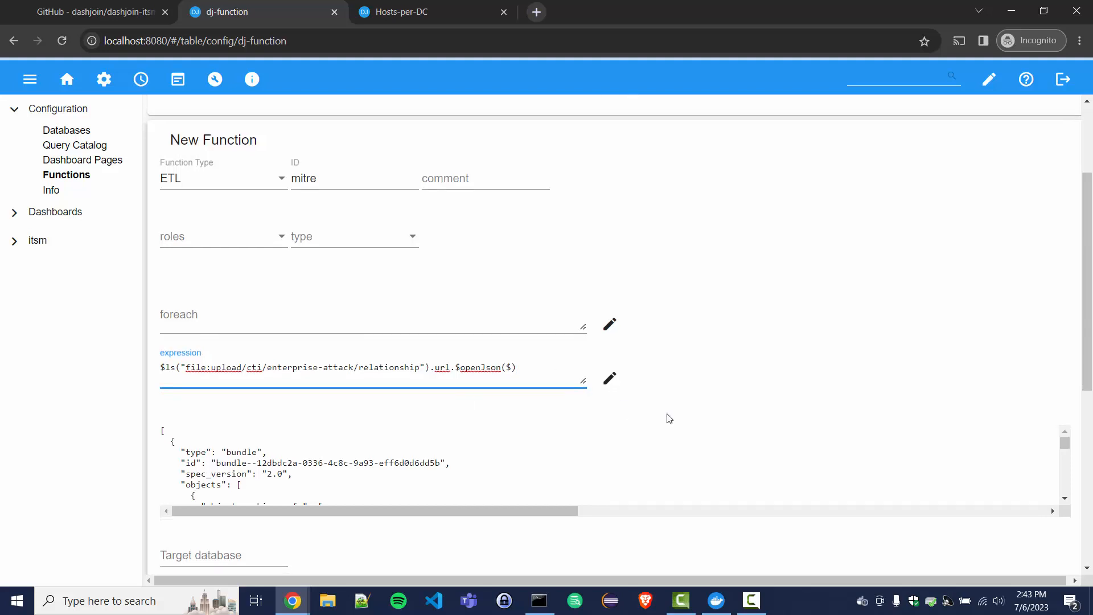
pyautogui.scroll(-2, 666, 418)
# Step: In the data preview, set the objects column expression to objects.description
pyautogui.click(260, 493)
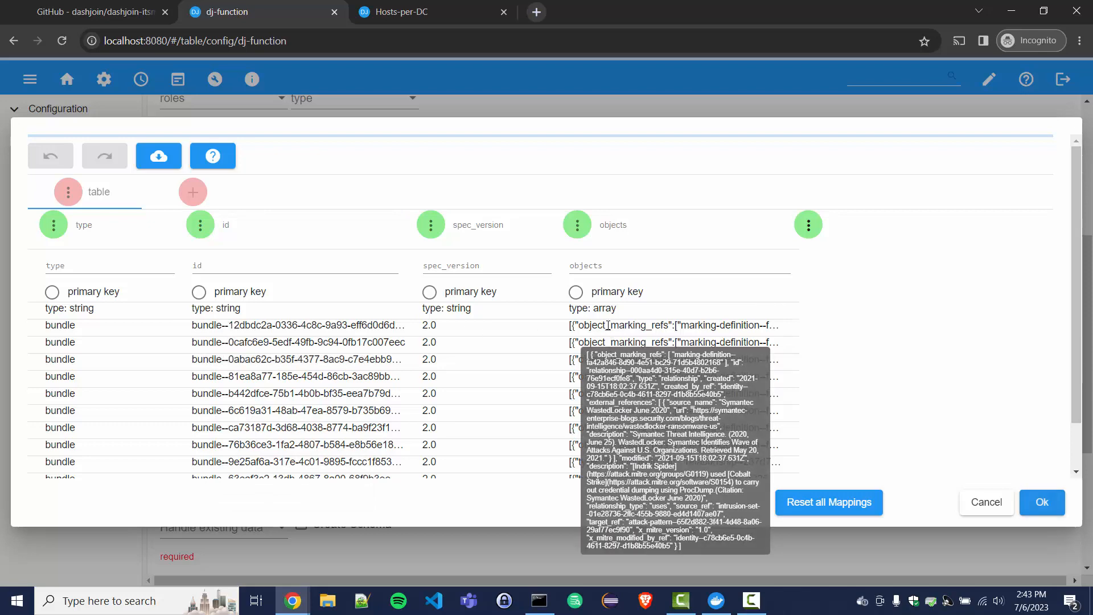
pyautogui.click(606, 344)
pyautogui.doubleClick(189, 372)
pyautogui.hotkey('ctrl', 'c')
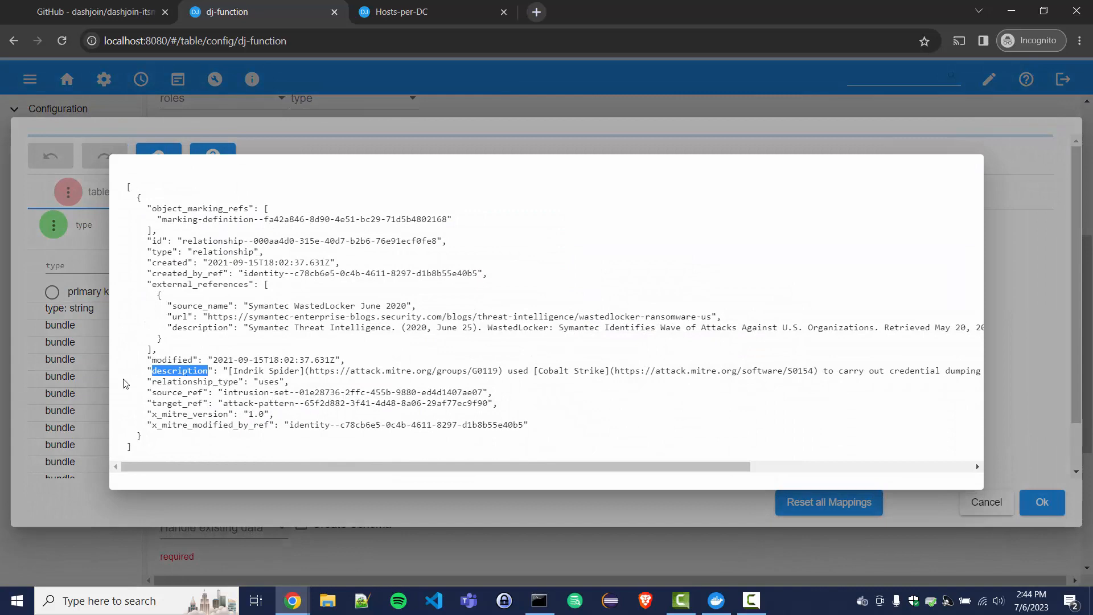
pyautogui.click(104, 374)
pyautogui.click(638, 266)
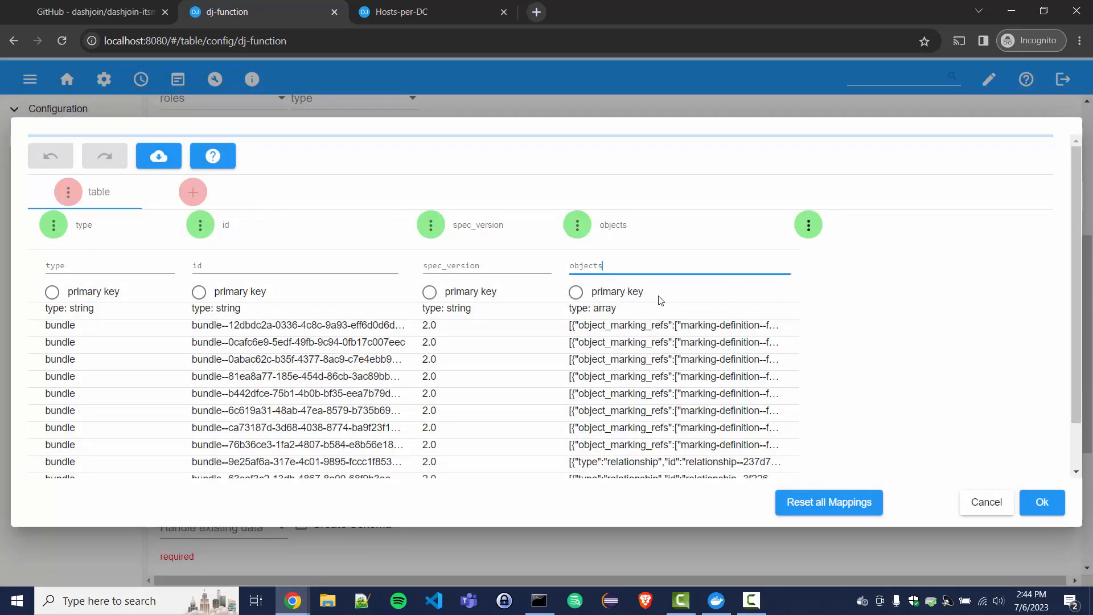
pyautogui.write('.')
pyautogui.hotkey('ctrl', 'v')
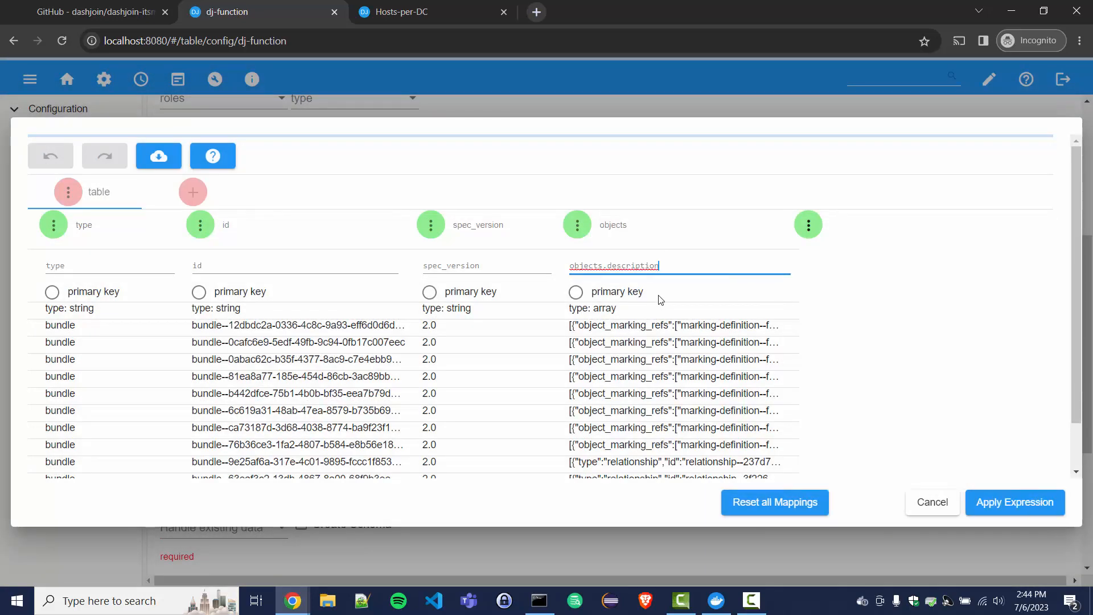
pyautogui.press('Return')
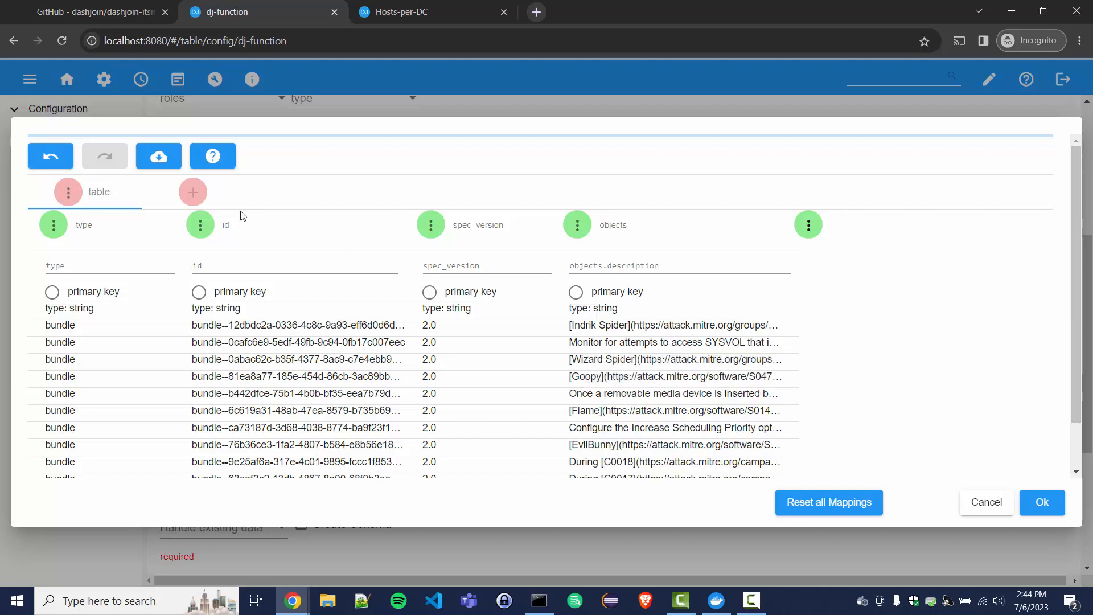
# Step: Rename the imported table to 'mitre' and accept the mappings
pyautogui.click(68, 194)
pyautogui.click(114, 226)
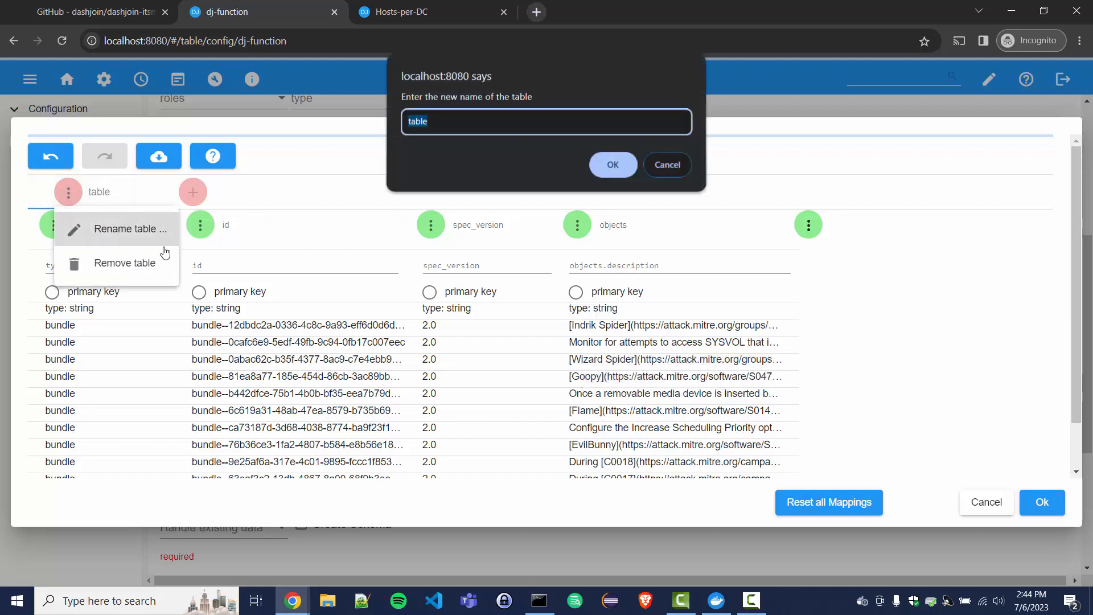
pyautogui.write('m')
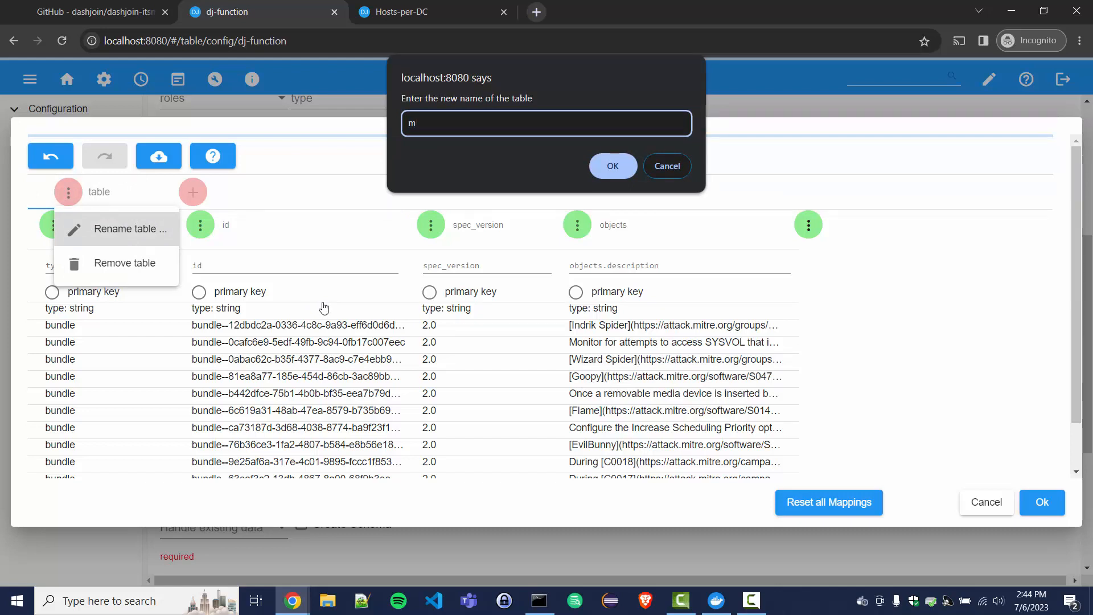
pyautogui.write('itre')
pyautogui.click(605, 169)
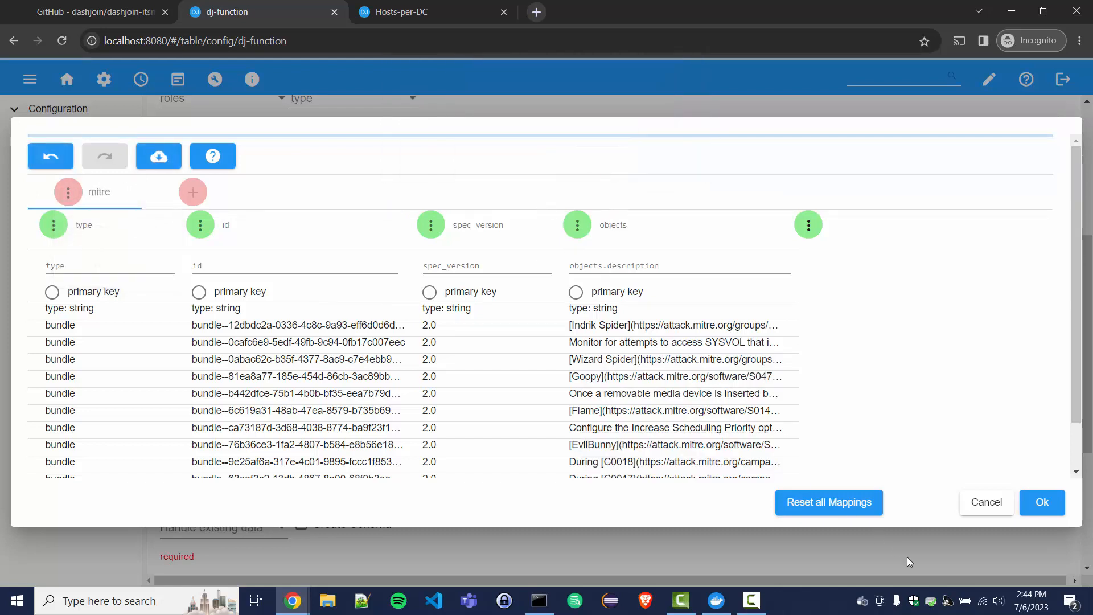
pyautogui.click(1041, 502)
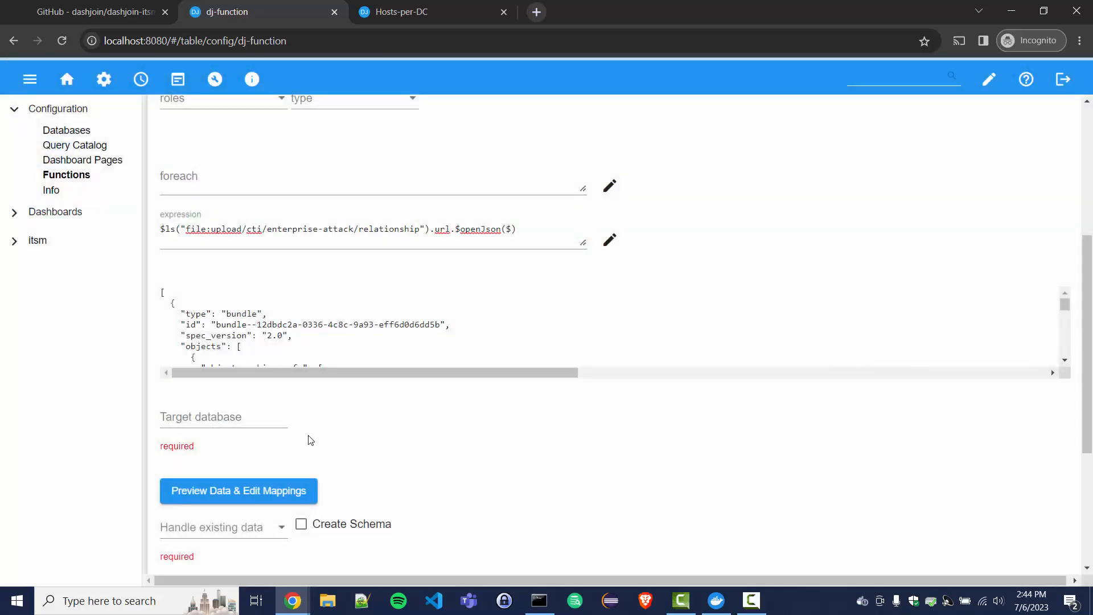
# Step: Target the itsm database with schema creation and Delete All handling, then create the function
pyautogui.click(231, 416)
pyautogui.click(206, 455)
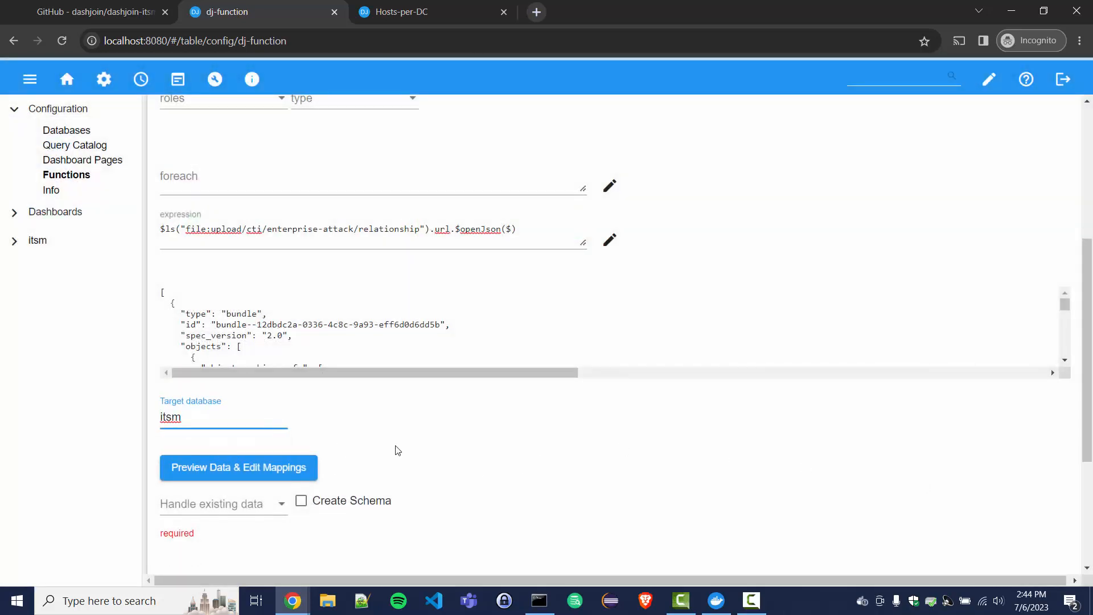
pyautogui.scroll(-1, 395, 449)
pyautogui.click(301, 430)
pyautogui.click(241, 447)
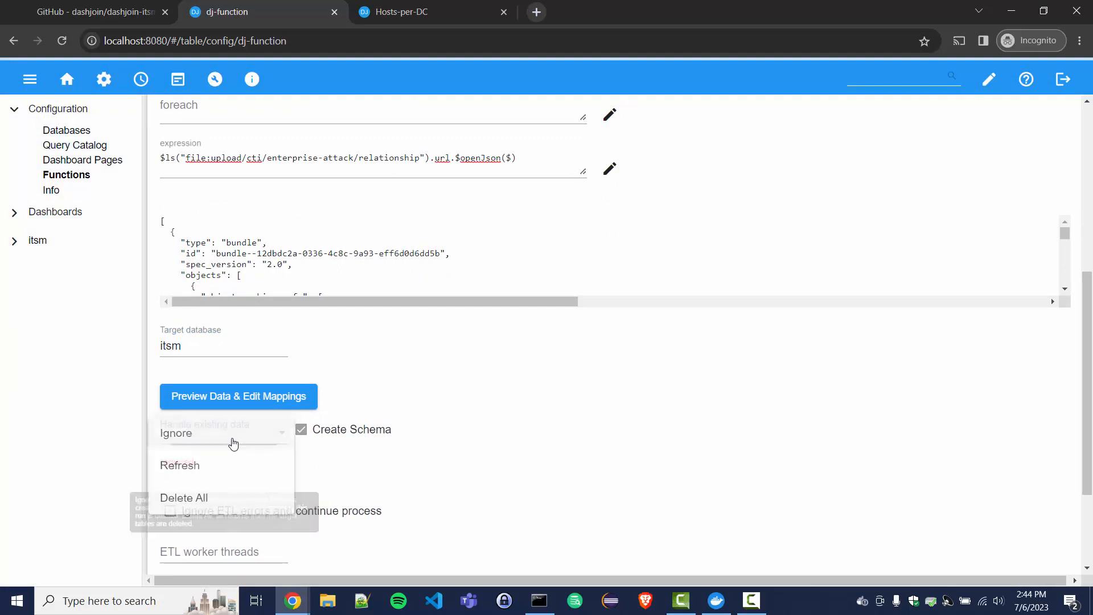
pyautogui.click(203, 501)
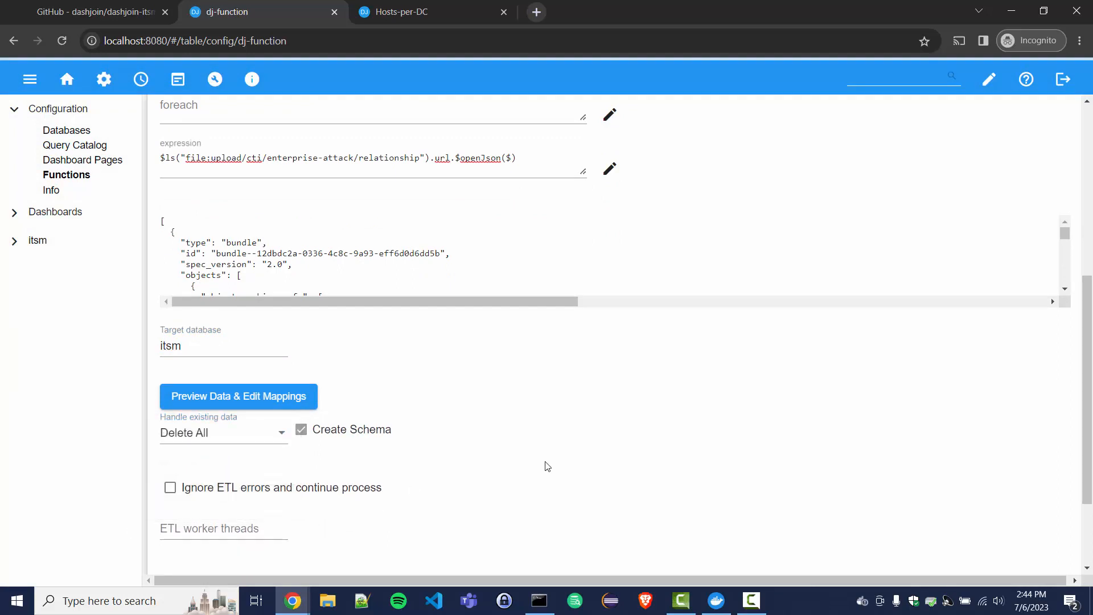
pyautogui.scroll(-2, 547, 467)
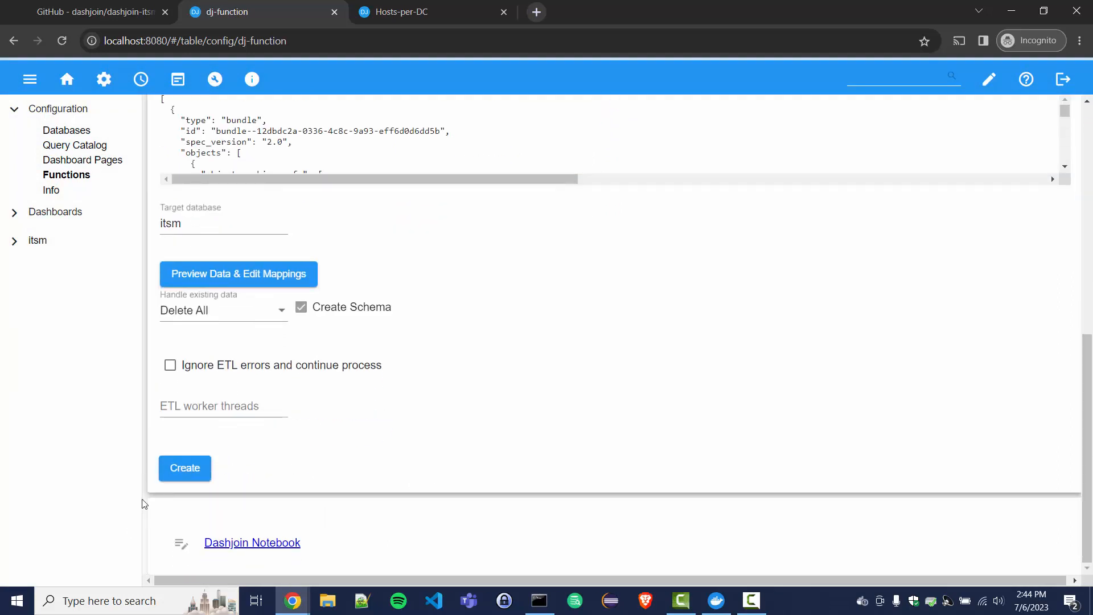
pyautogui.click(194, 472)
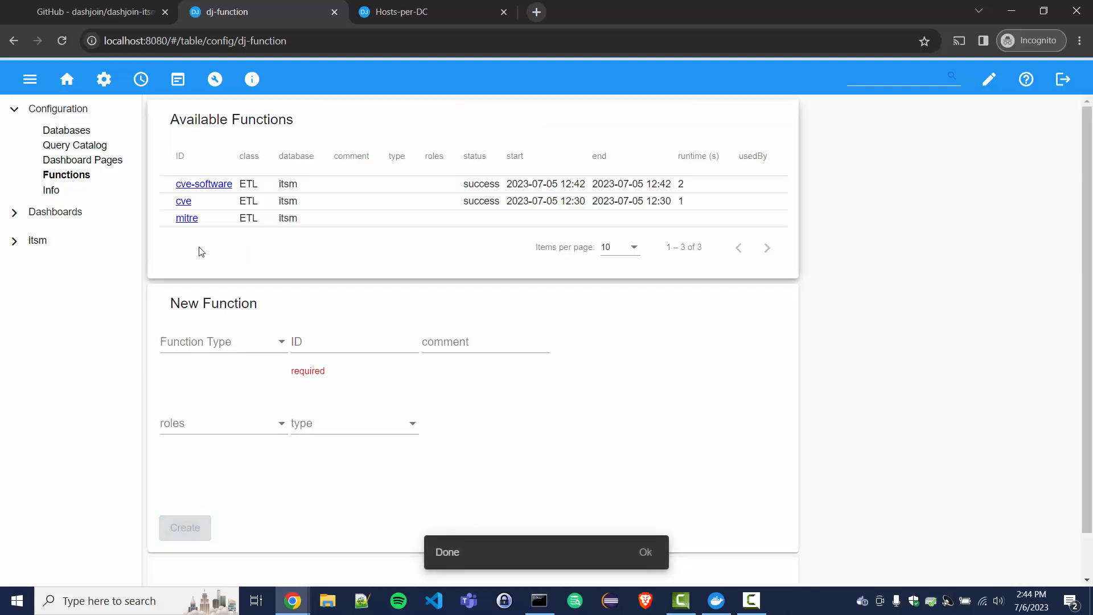
# Step: Run the mitre ETL import
pyautogui.click(187, 219)
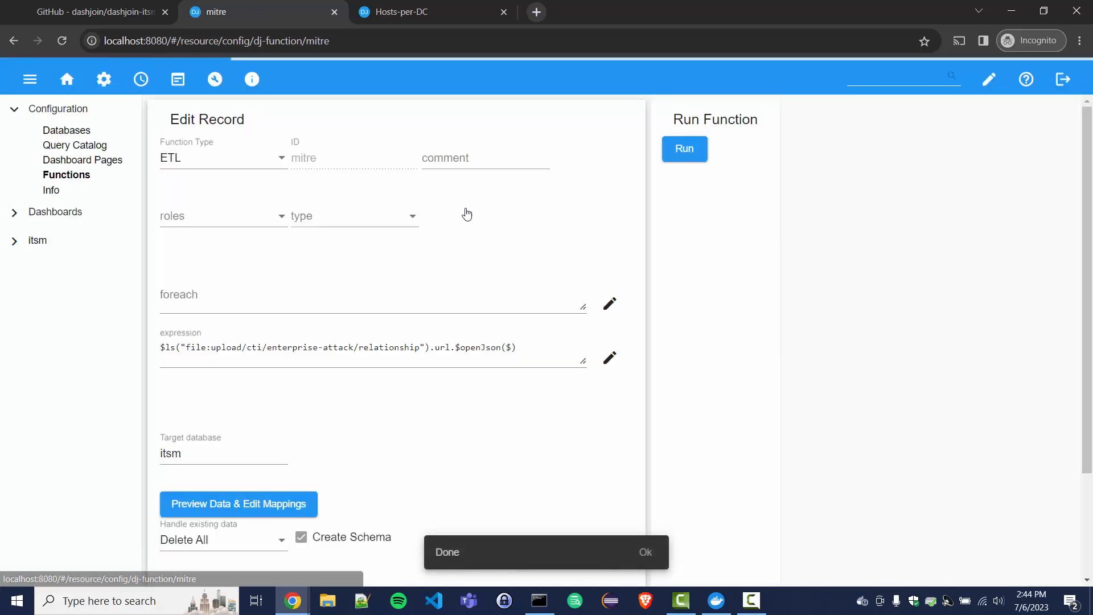
pyautogui.click(685, 150)
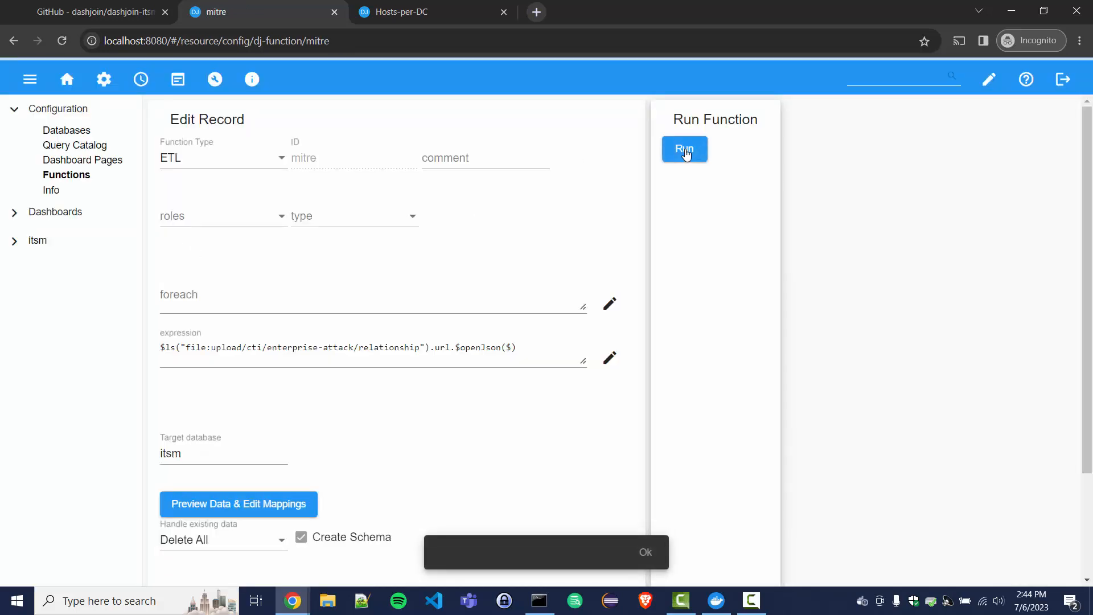
pyautogui.click(15, 217)
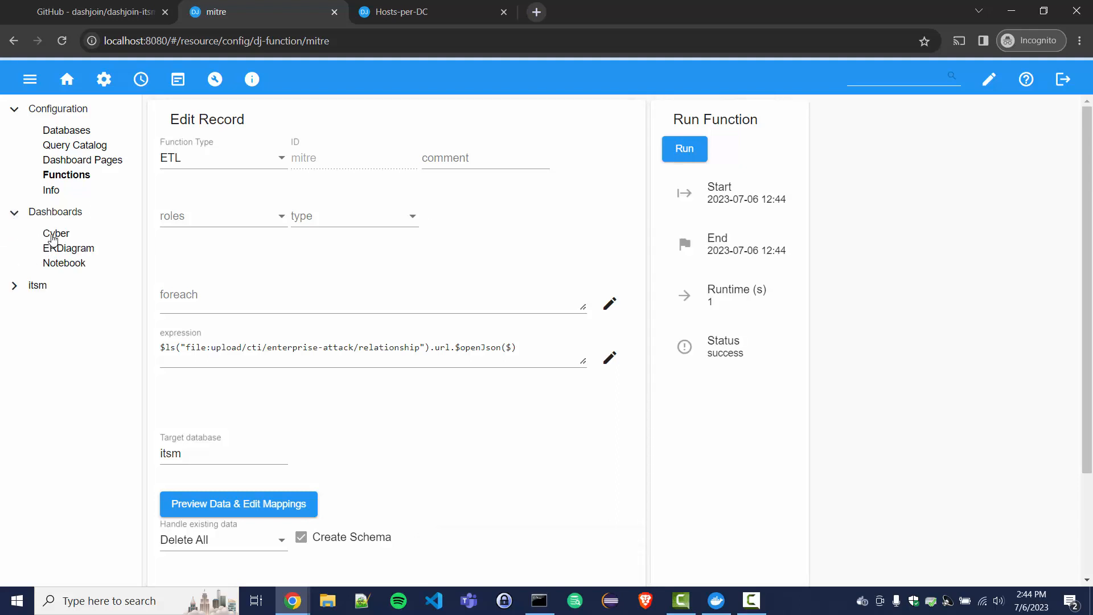
# Step: Copy CVE-2021-44228 from the Cyber dashboard and open the itsm mitre table
pyautogui.click(54, 235)
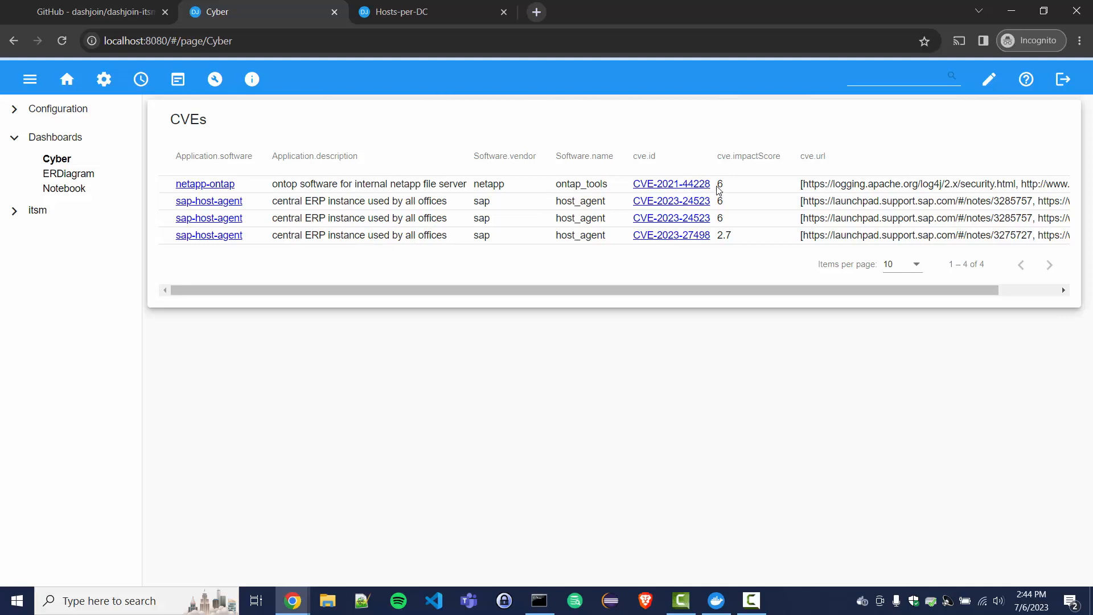
pyautogui.moveTo(715, 185); pyautogui.dragTo(636, 184)
pyautogui.hotkey('ctrl', 'c')
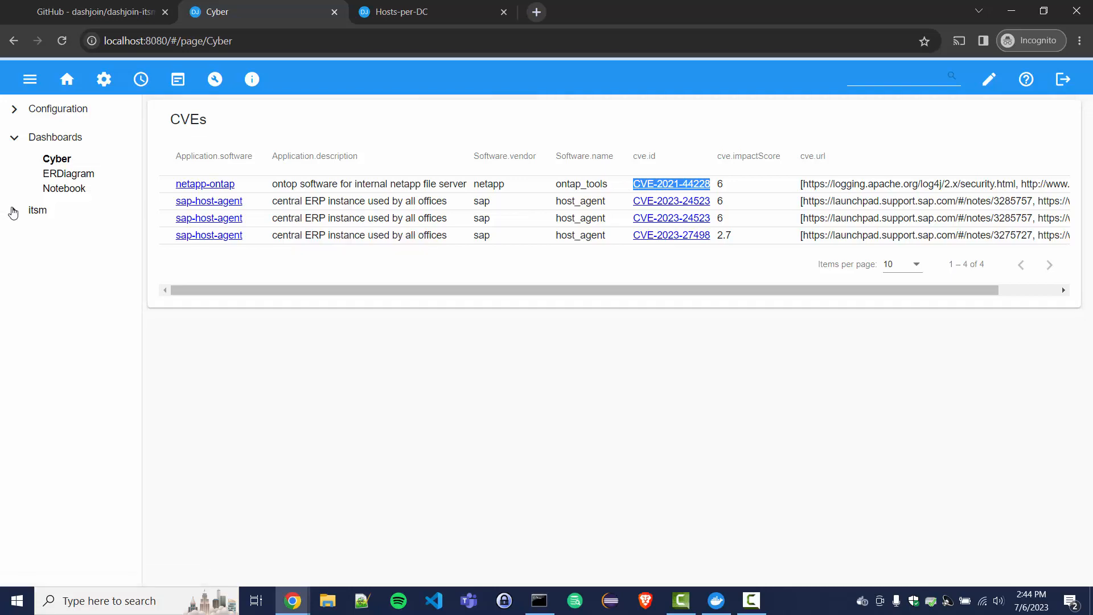
pyautogui.click(14, 211)
pyautogui.click(57, 296)
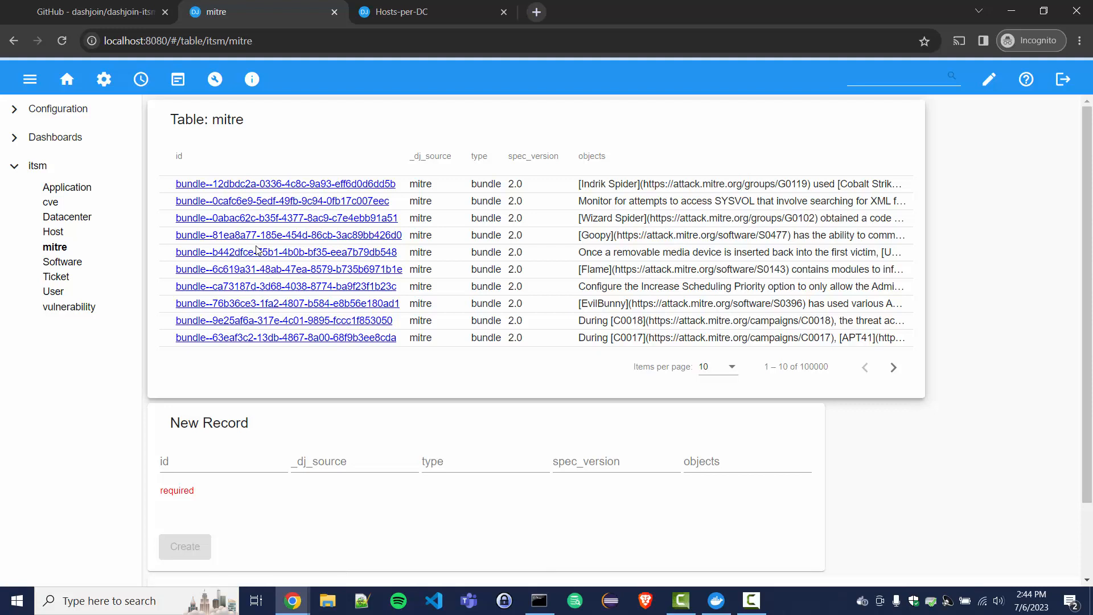
# Step: Search the mitre table for CVE-2021-44228 and open the first matching bundle record
pyautogui.click(901, 78)
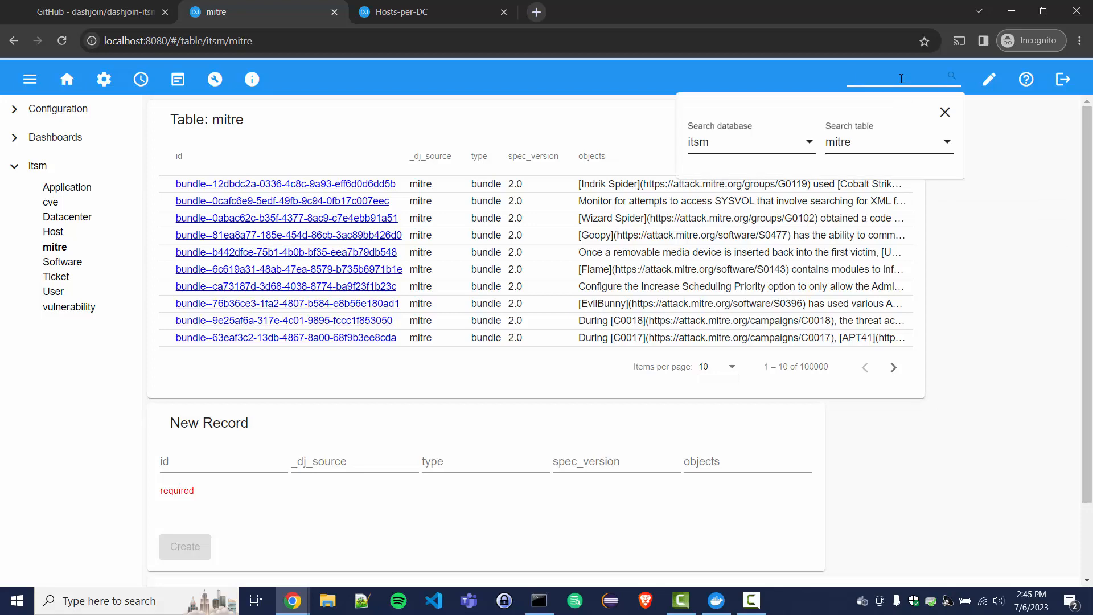
pyautogui.hotkey('ctrl', 'v')
pyautogui.press('Return')
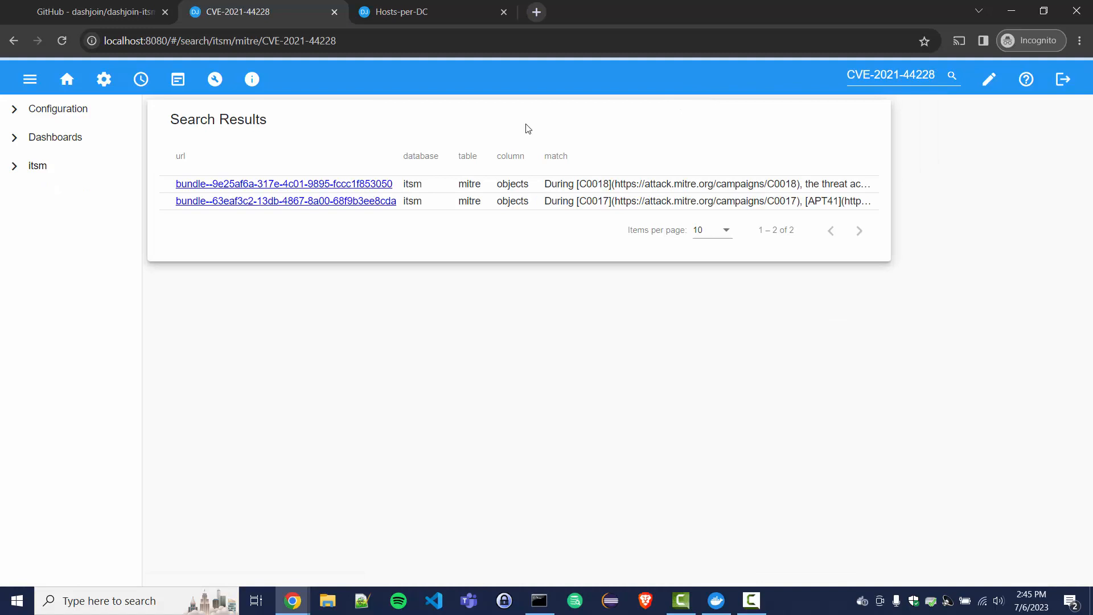
pyautogui.click(377, 184)
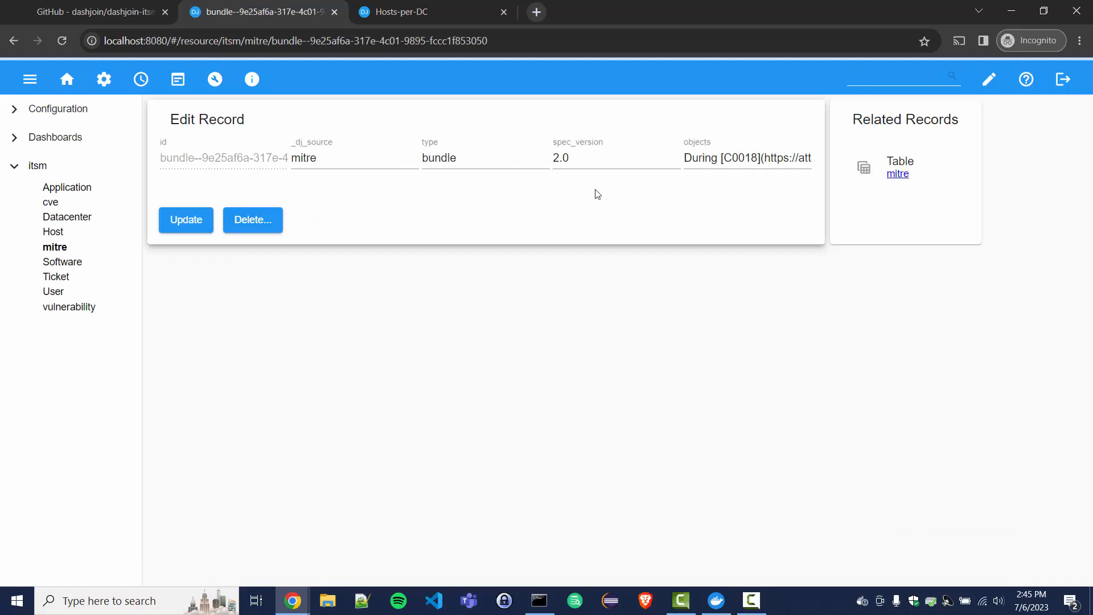
# Step: Change the record page's custom layout widget into a Markdown widget
pyautogui.click(989, 79)
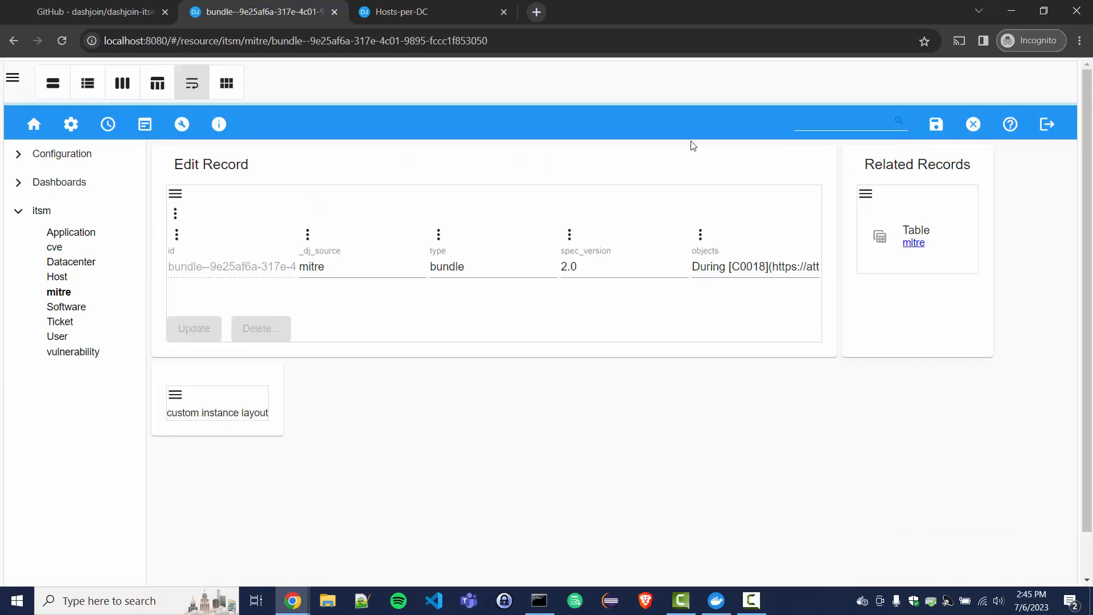
pyautogui.click(175, 394)
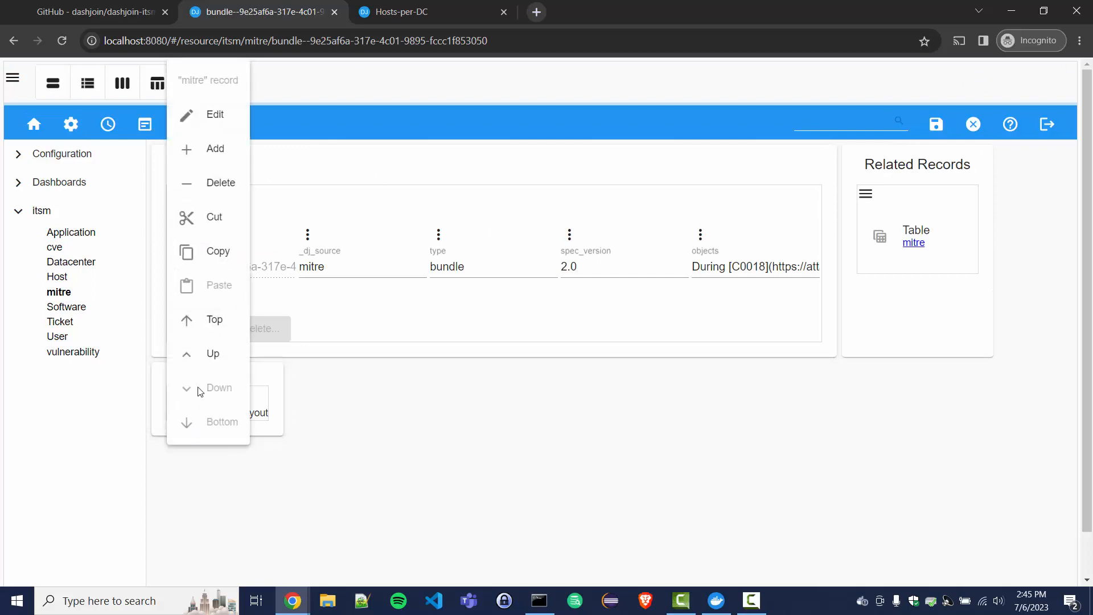
pyautogui.click(213, 115)
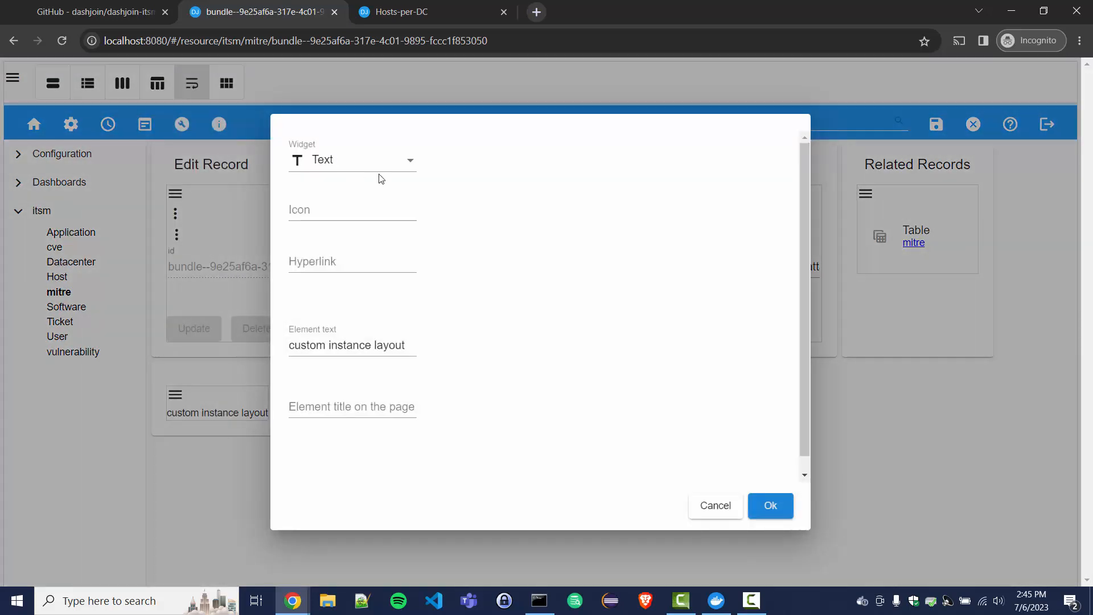
pyautogui.click(371, 163)
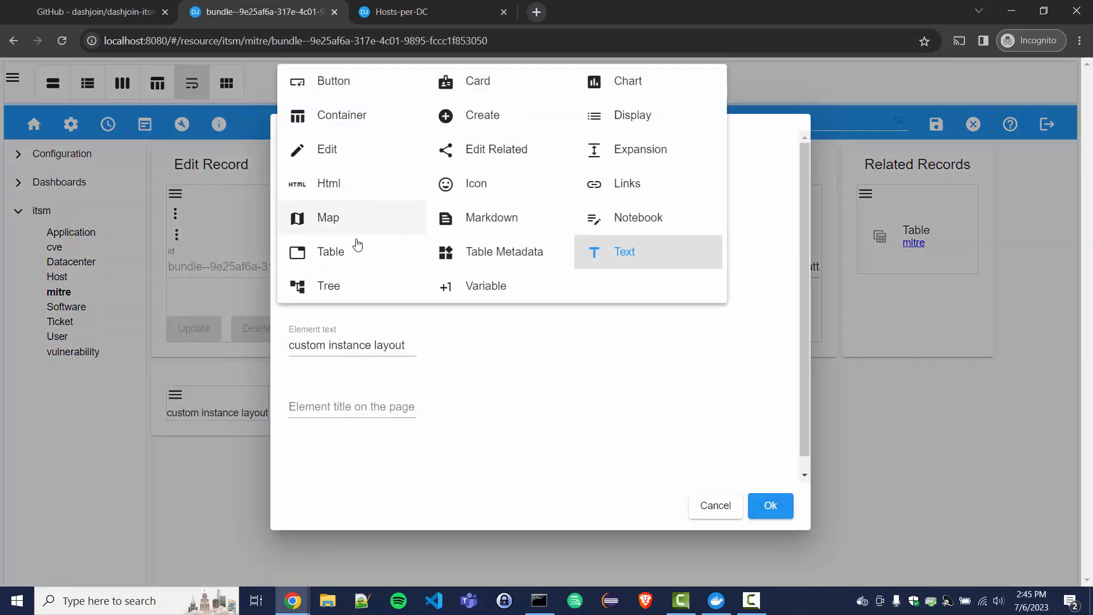
pyautogui.click(477, 218)
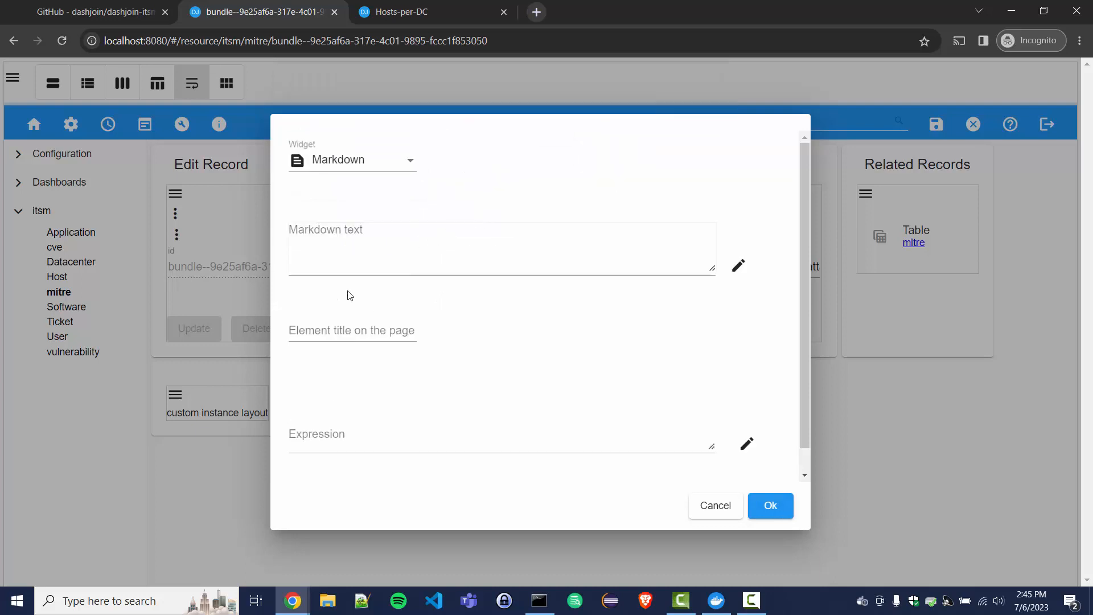
# Step: Set markdown text ${context} with expression value.objects, then save the layout
pyautogui.click(351, 250)
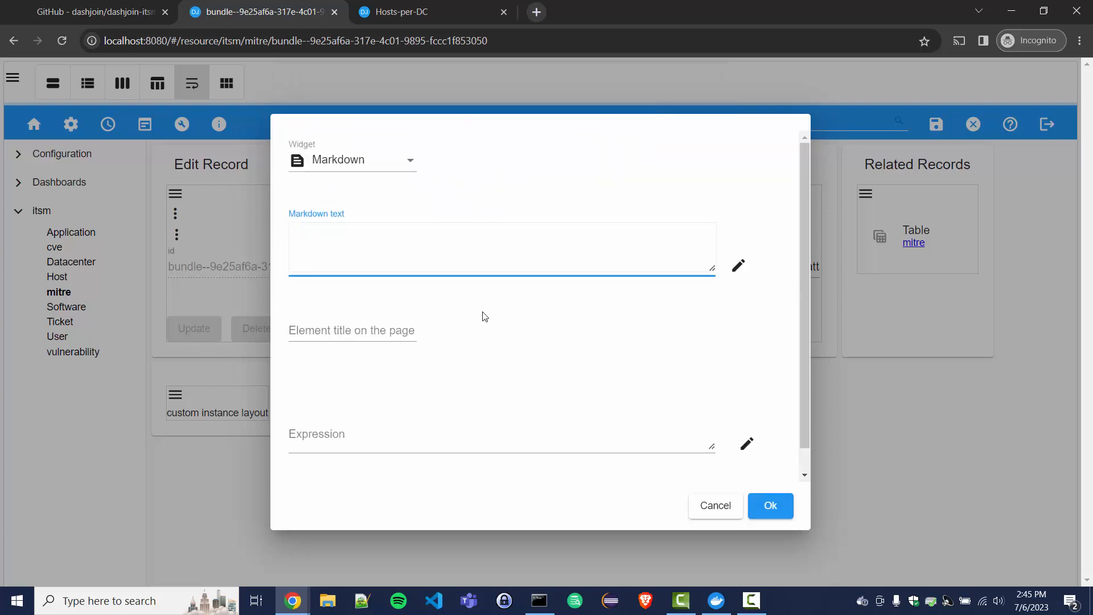
pyautogui.write('$')
pyautogui.write('{}')
pyautogui.write('context')
pyautogui.click(387, 444)
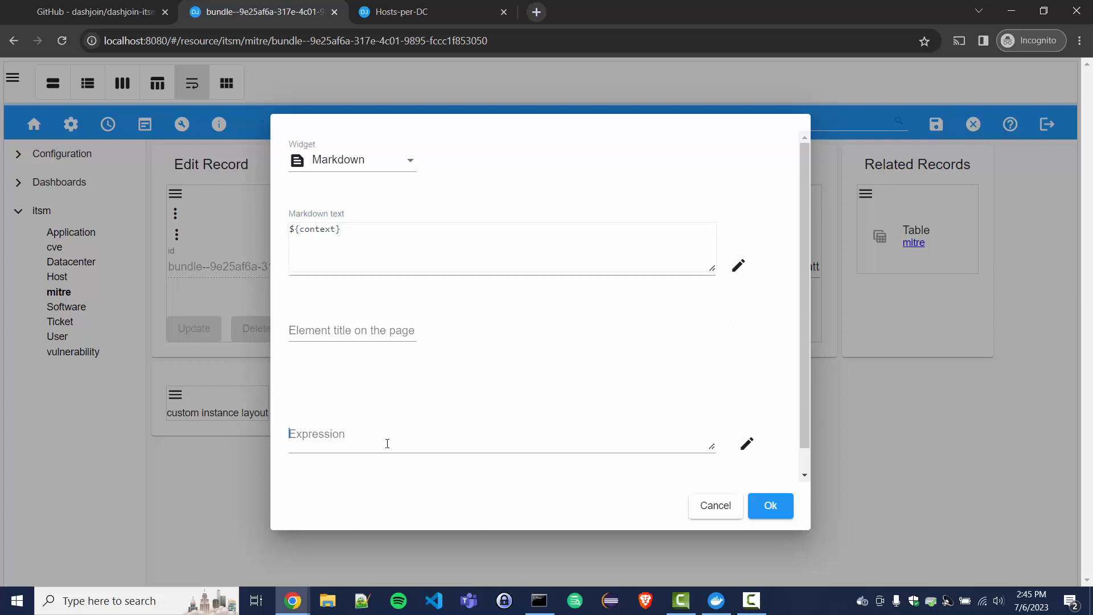
pyautogui.write('value')
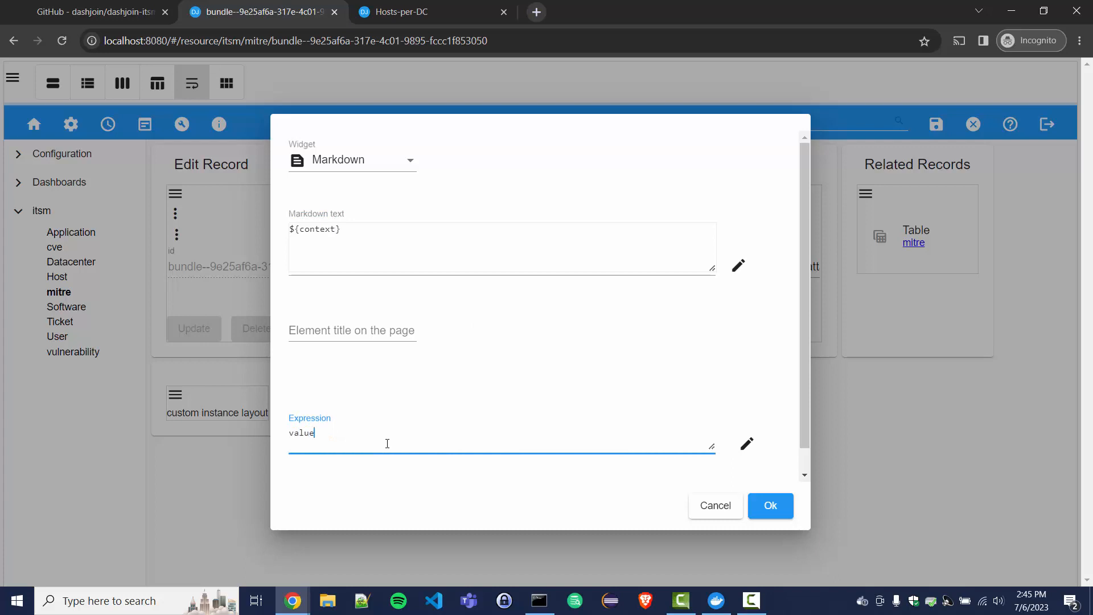
pyautogui.write('.obj')
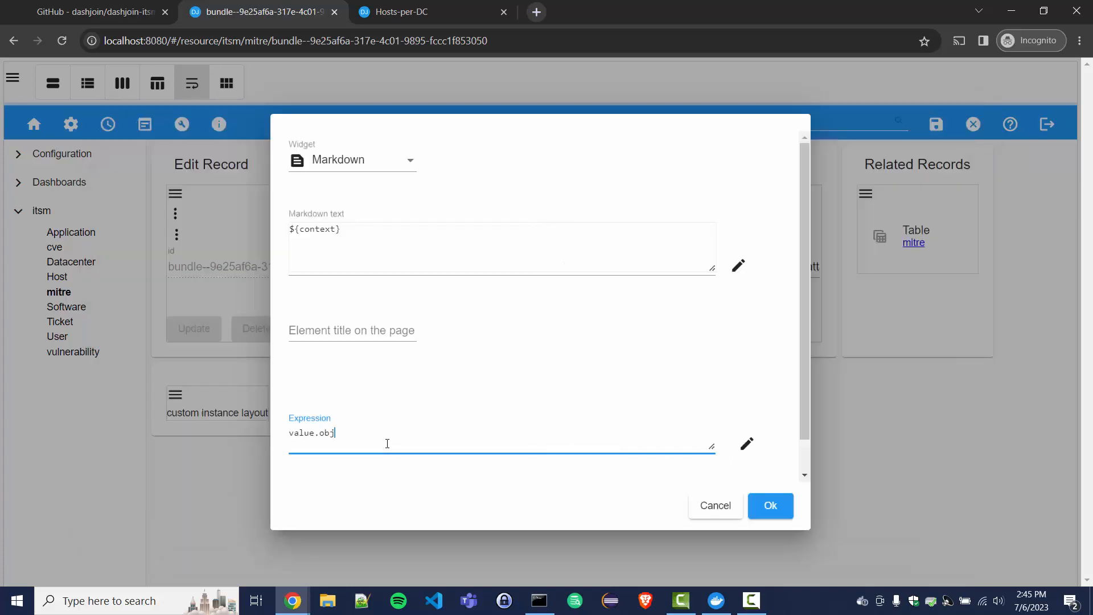
pyautogui.write('ects')
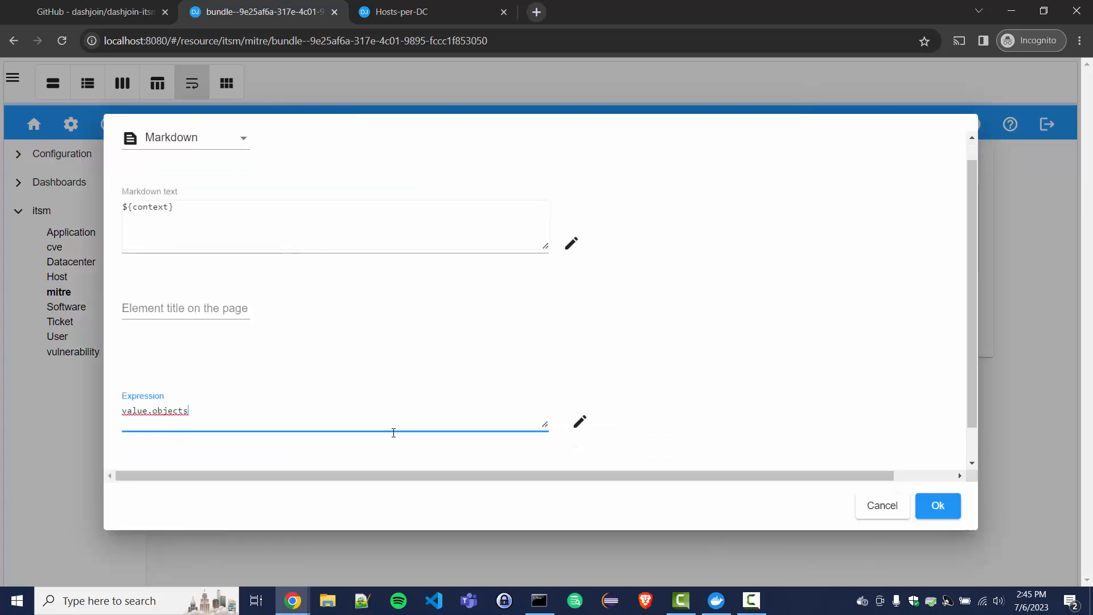
pyautogui.click(934, 509)
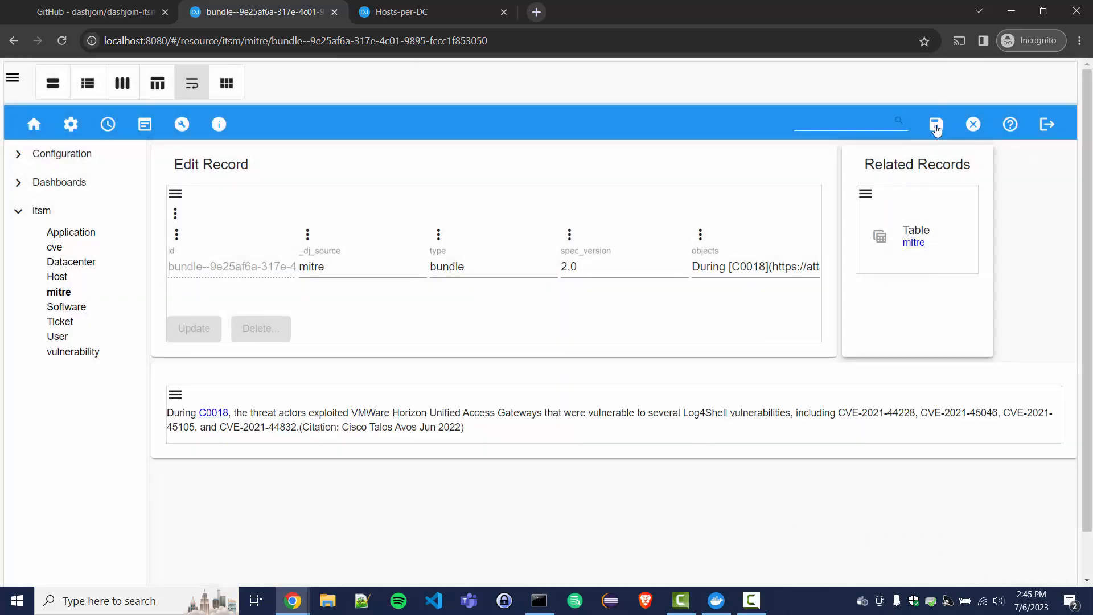
pyautogui.click(936, 125)
pyautogui.click(515, 363)
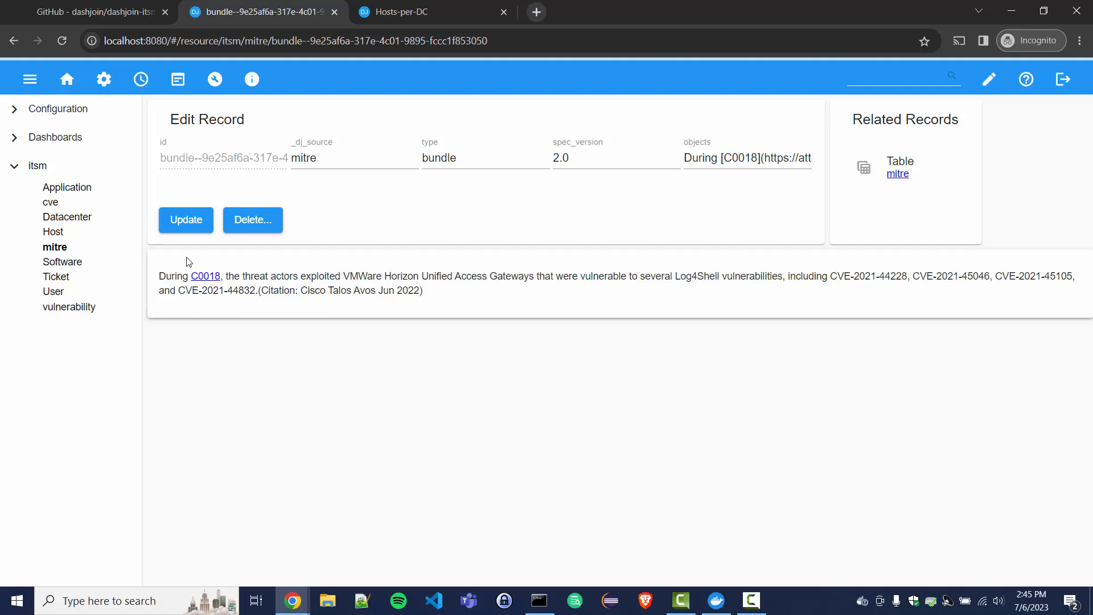
# Step: Follow the C0018 campaign link in the rendered markdown to its MITRE page
pyautogui.click(214, 279)
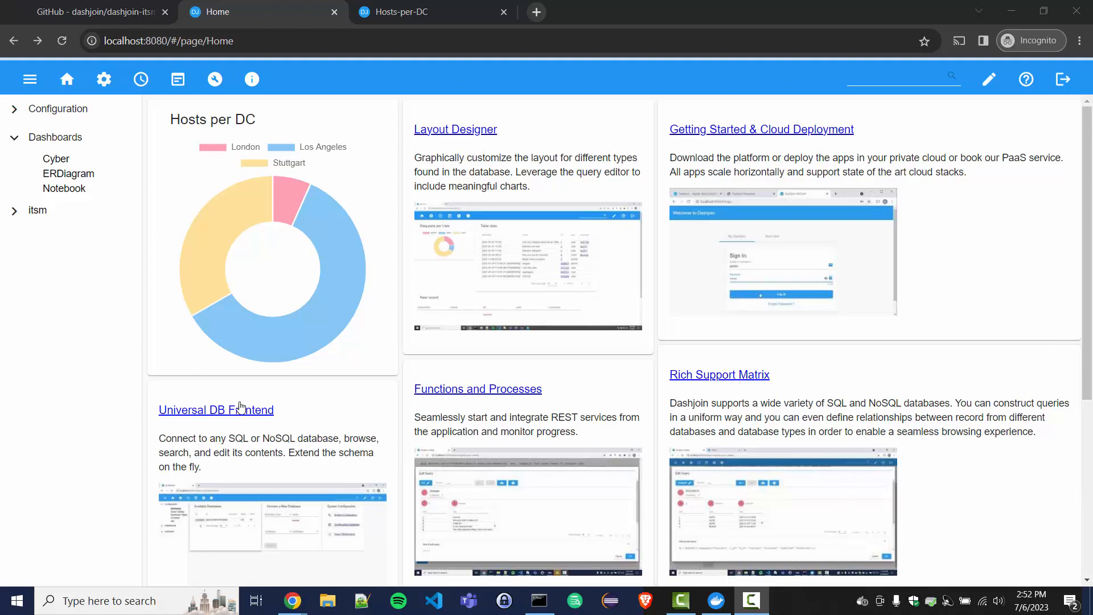
# Step: Browse the itsm Ticket table, then open the Notebook dashboard
pyautogui.click(14, 211)
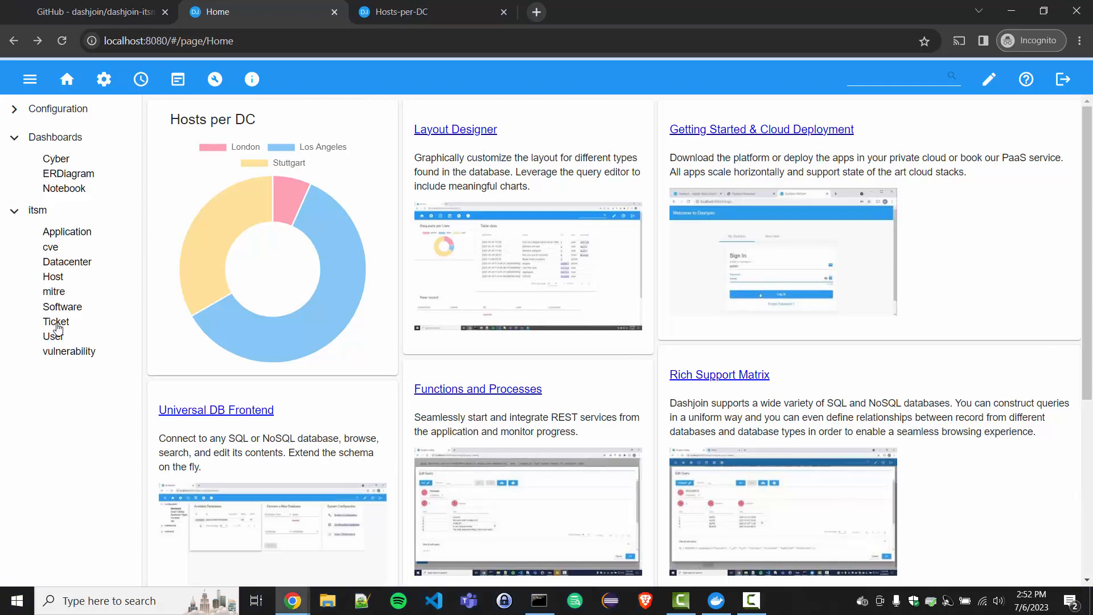
pyautogui.click(57, 326)
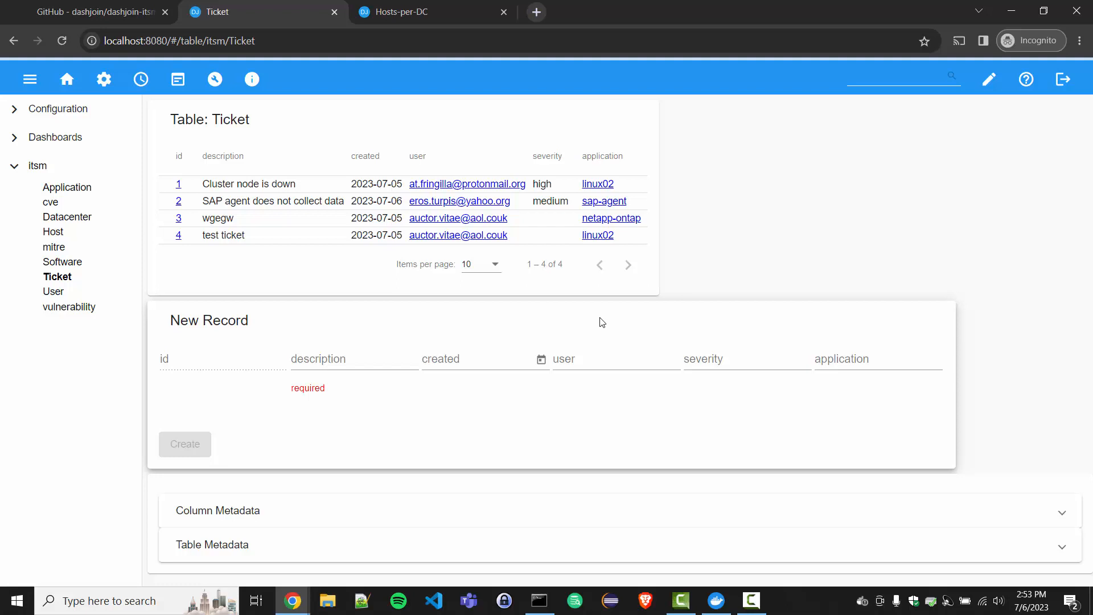
pyautogui.click(13, 143)
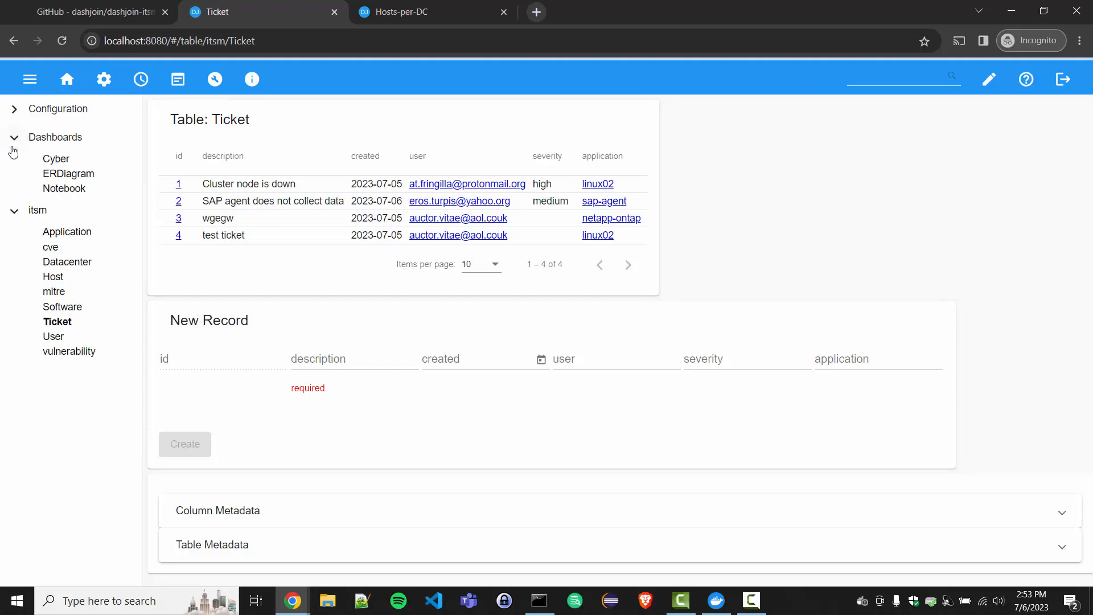
pyautogui.click(58, 191)
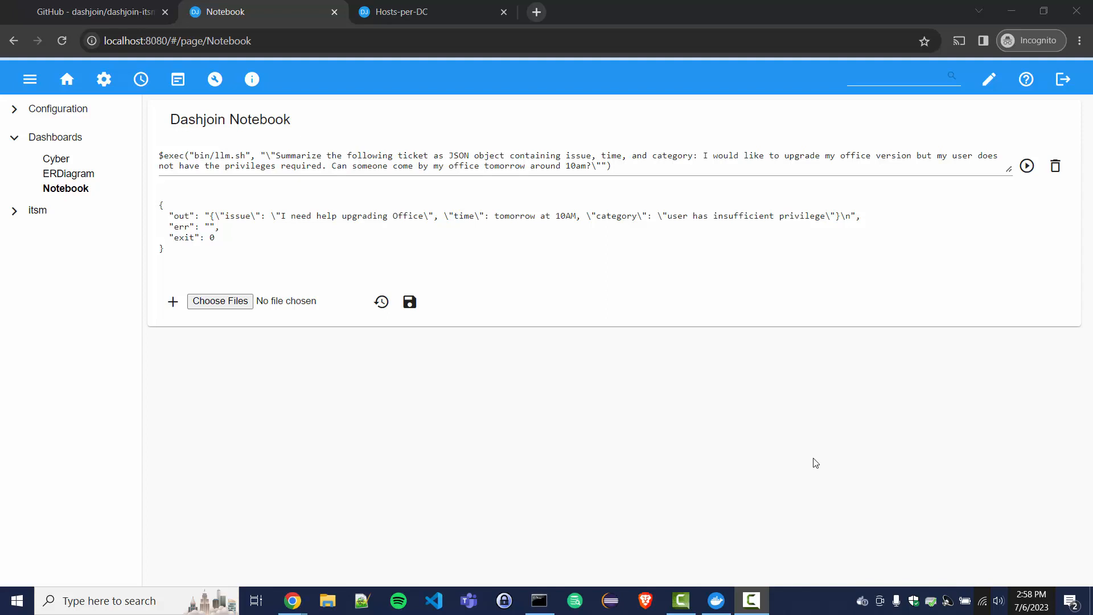
# Step: Return to the Home dashboard with the Hosts per DC doughnut chart
pyautogui.click(68, 85)
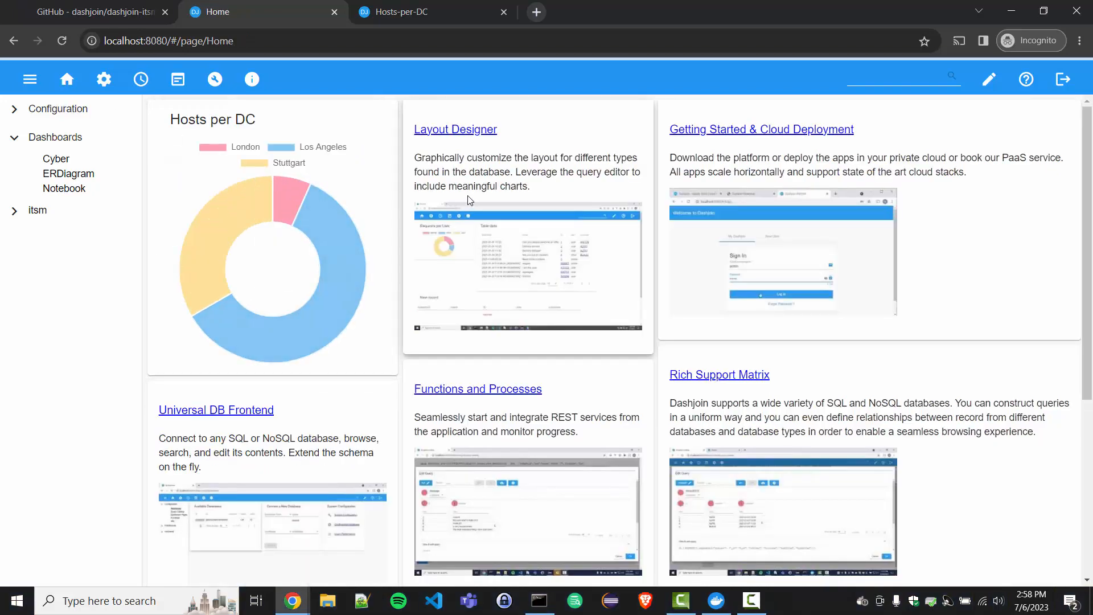